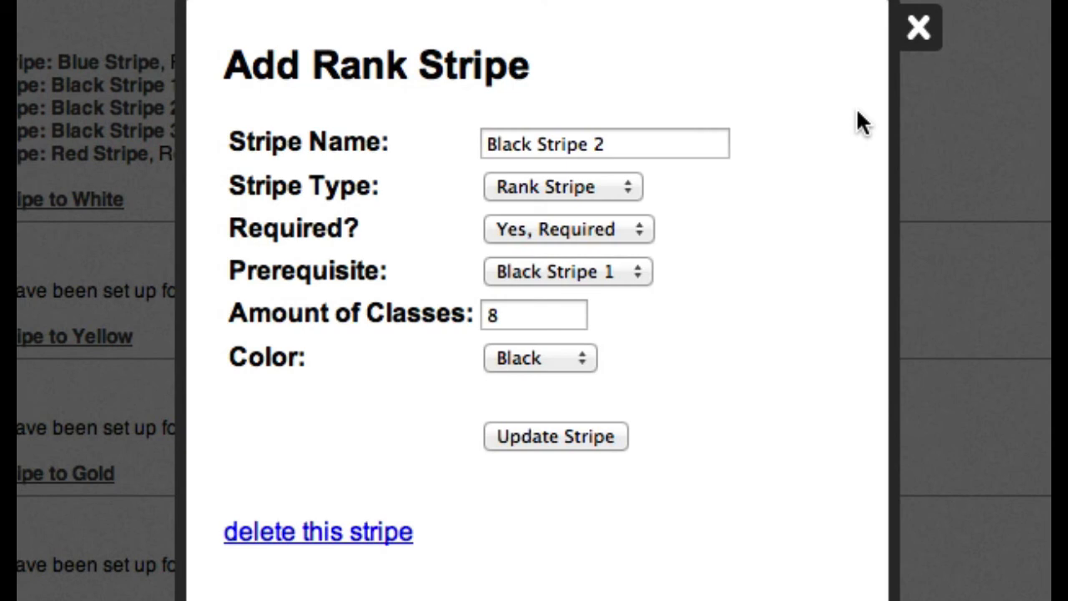
Review Black Stripe 2's name and the options for its stripe type, required status and prerequisite.
{"action": "left_click", "coordinate": [679, 143]}
{"action": "double_click", "coordinate": [504, 146]}
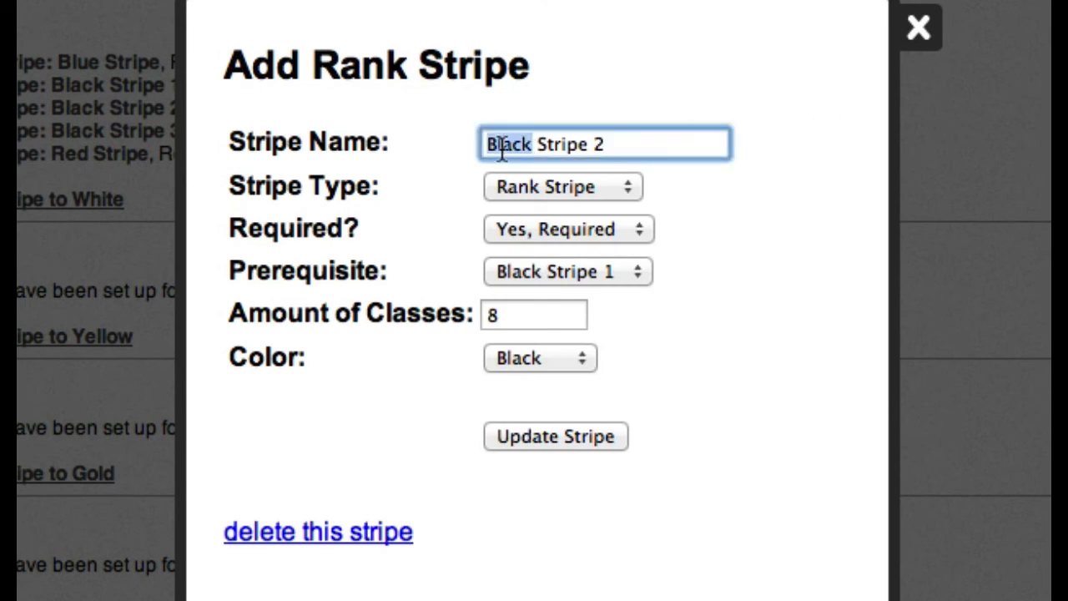
{"action": "left_click", "coordinate": [623, 148]}
{"action": "left_click", "coordinate": [605, 187]}
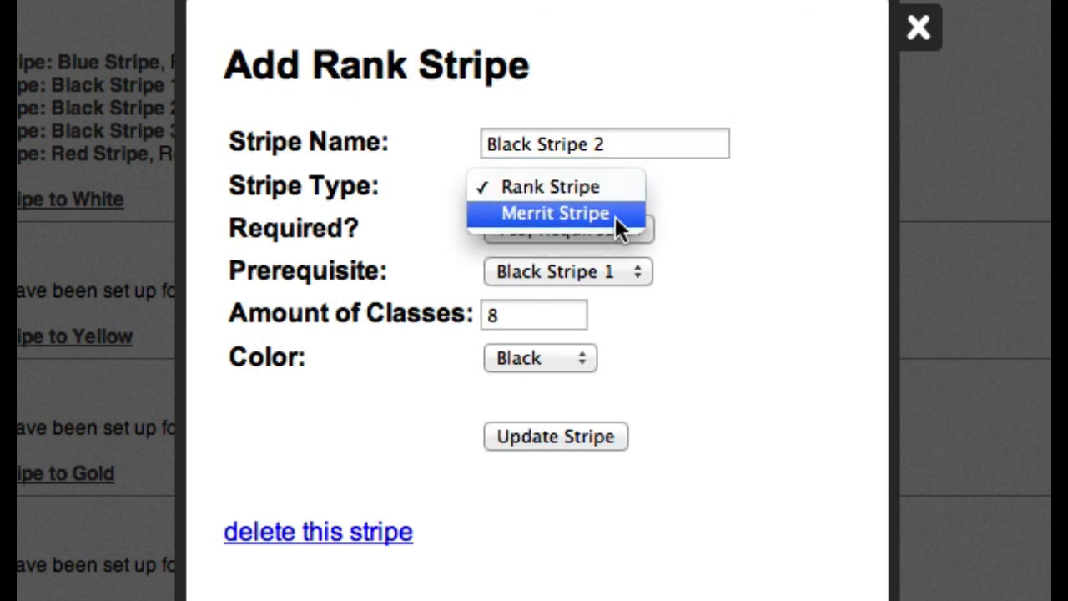
{"action": "left_click", "coordinate": [616, 190]}
{"action": "left_click", "coordinate": [589, 230]}
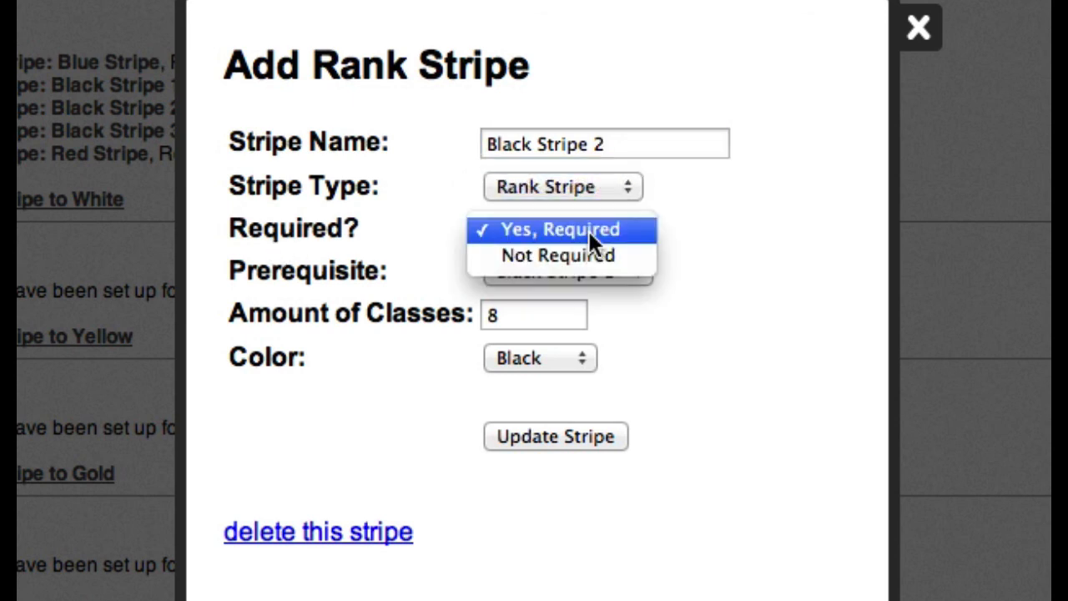
{"action": "left_click", "coordinate": [609, 229]}
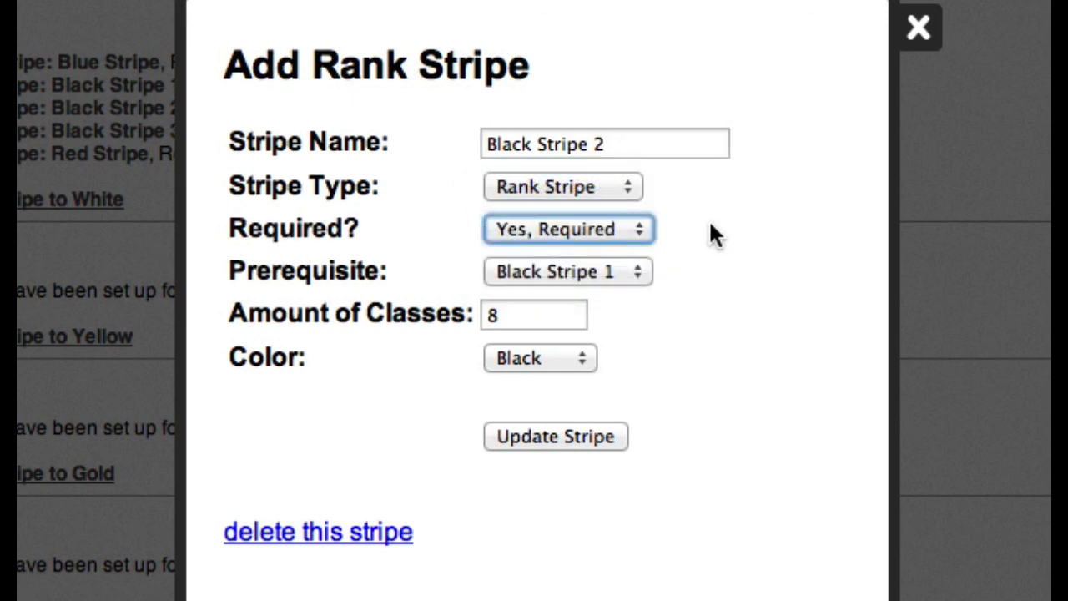
{"action": "left_click_drag", "start_coordinate": [615, 145], "coordinate": [420, 142]}
{"action": "left_click", "coordinate": [605, 272]}
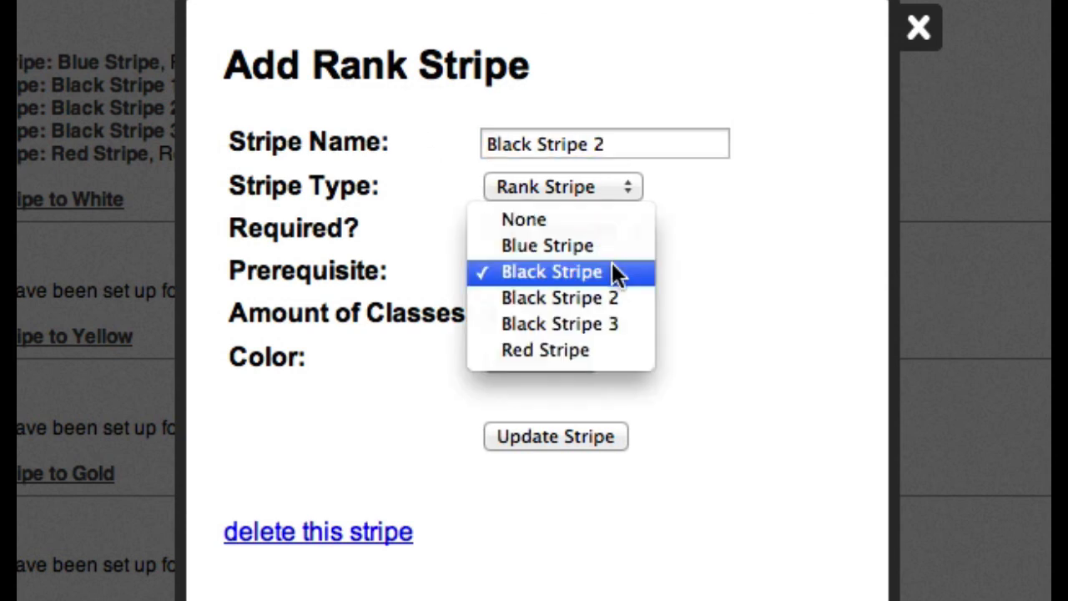
{"action": "left_click", "coordinate": [691, 284]}
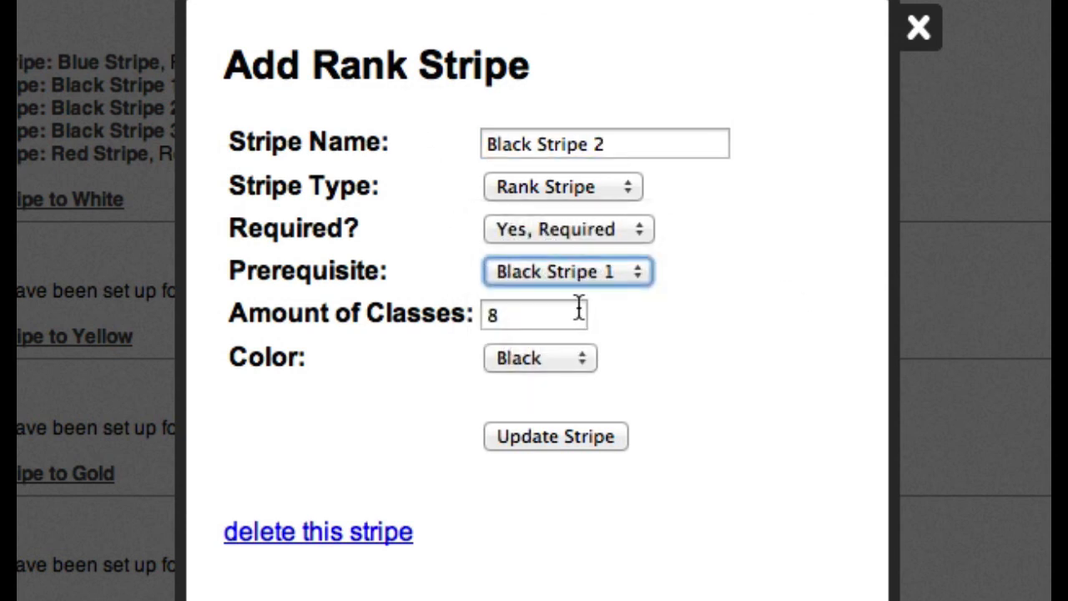
Try 0 and 16 as the amount of classes for Black Stripe 2, and set it back to 8.
{"action": "left_click", "coordinate": [550, 313]}
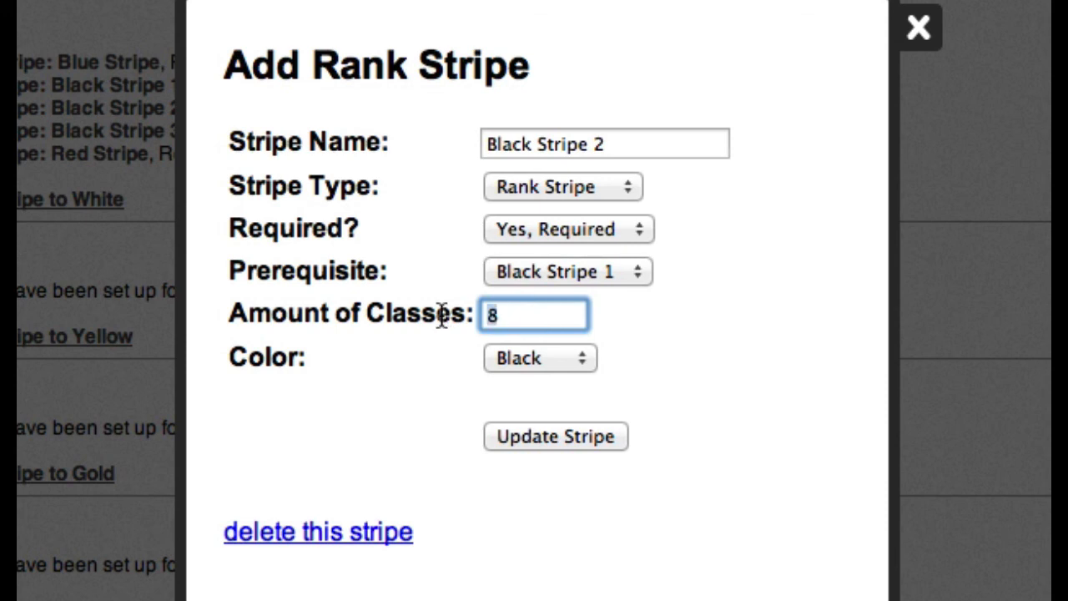
{"action": "key", "text": "BackSpace"}
{"action": "type", "text": "0"}
{"action": "left_click", "coordinate": [673, 327]}
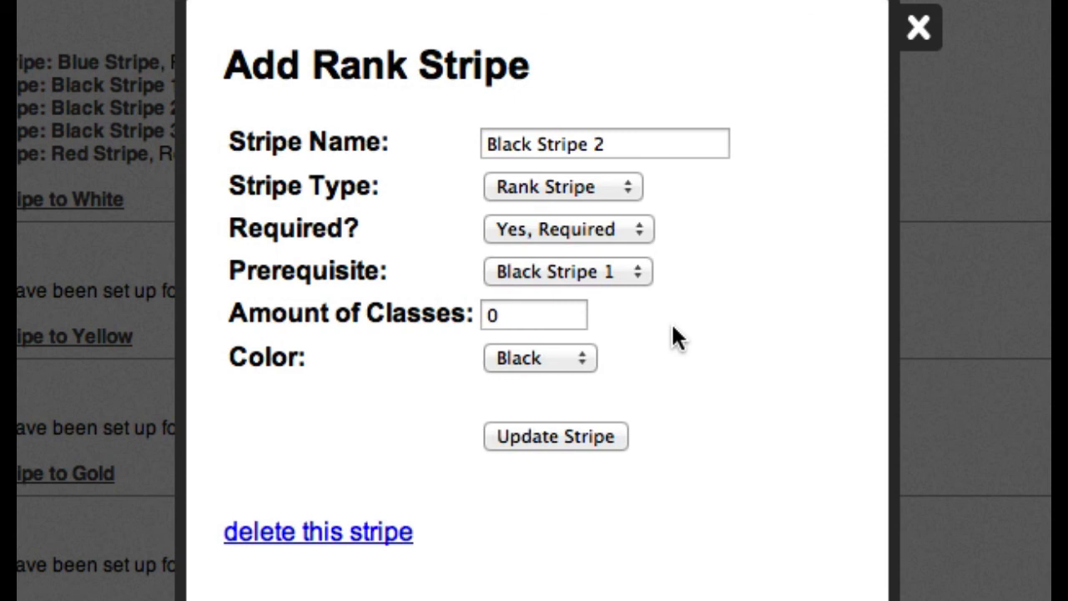
{"action": "double_click", "coordinate": [520, 318]}
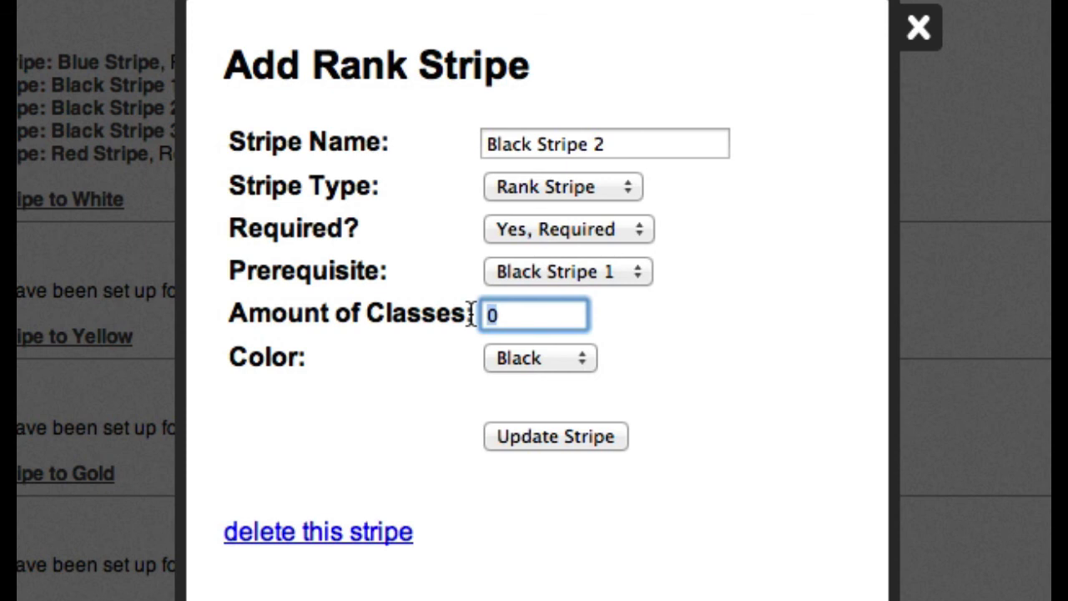
{"action": "type", "text": "16"}
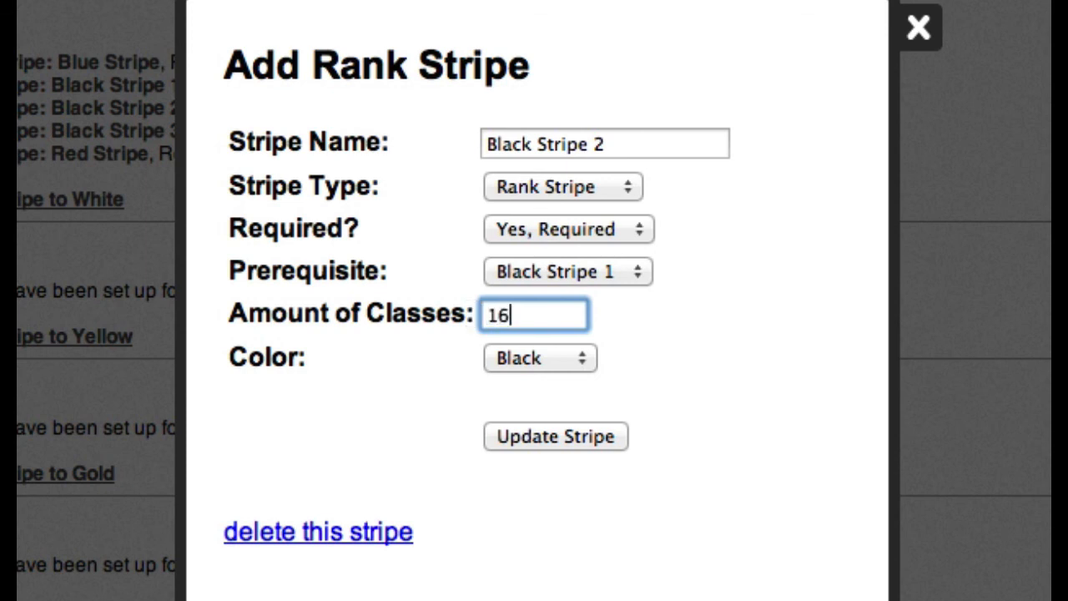
{"action": "left_click", "coordinate": [651, 277]}
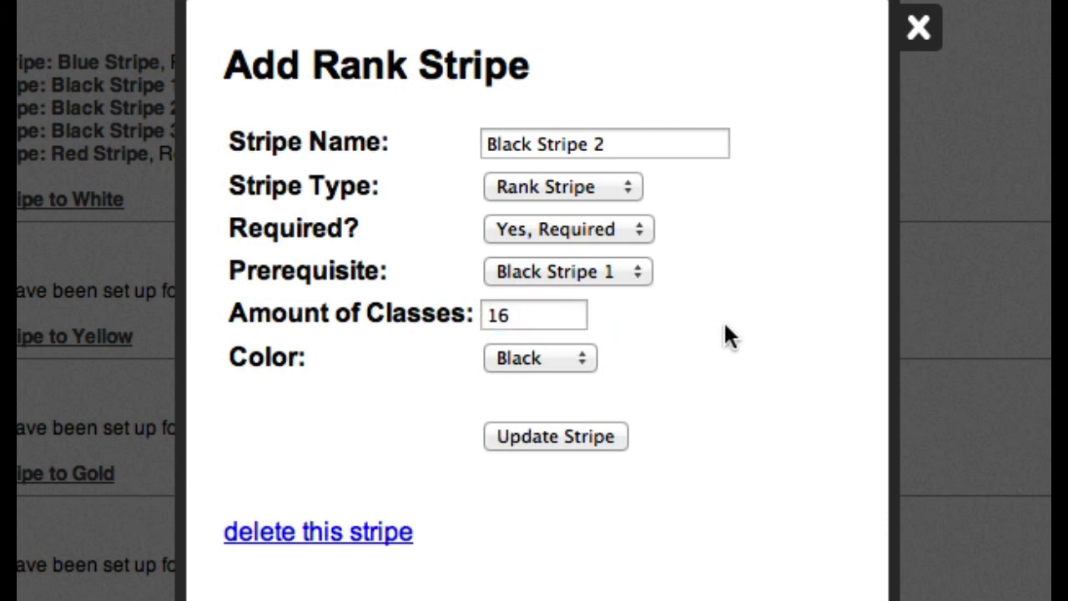
{"action": "left_click_drag", "start_coordinate": [542, 315], "coordinate": [455, 311]}
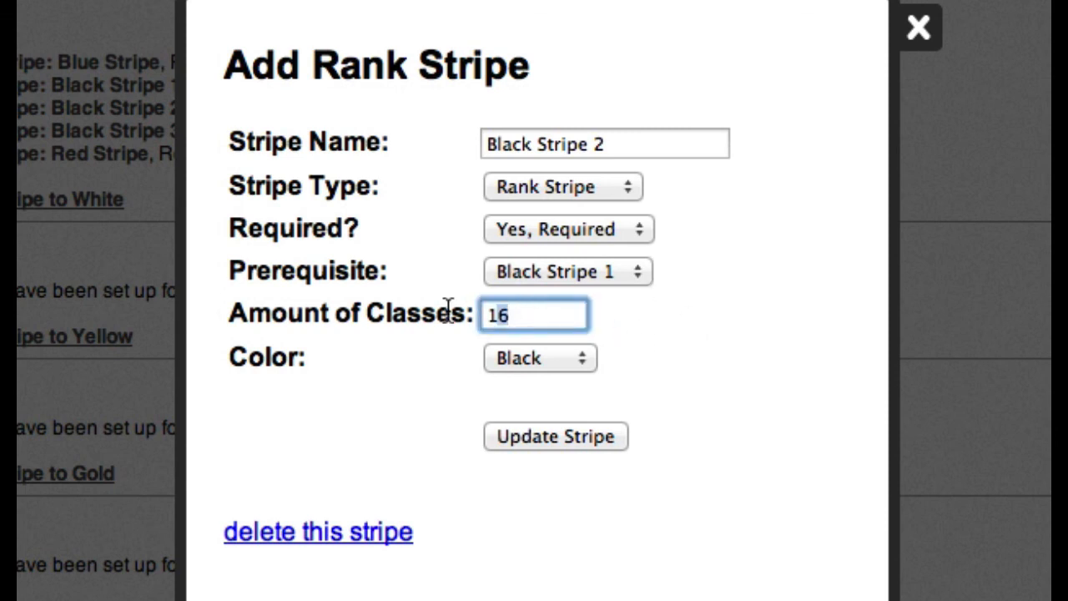
{"action": "type", "text": "8"}
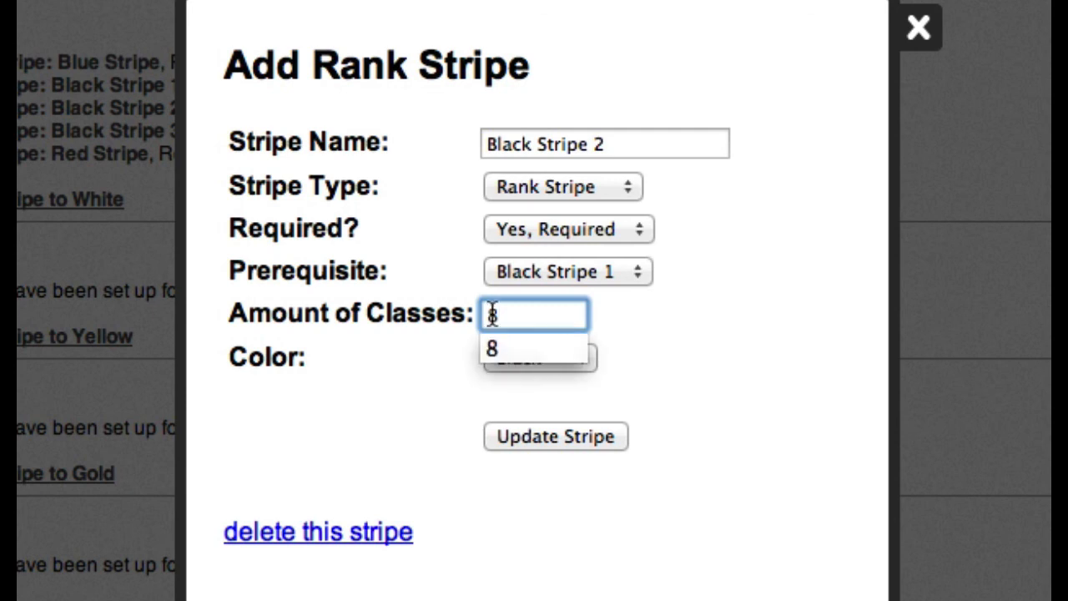
{"action": "left_click", "coordinate": [645, 320]}
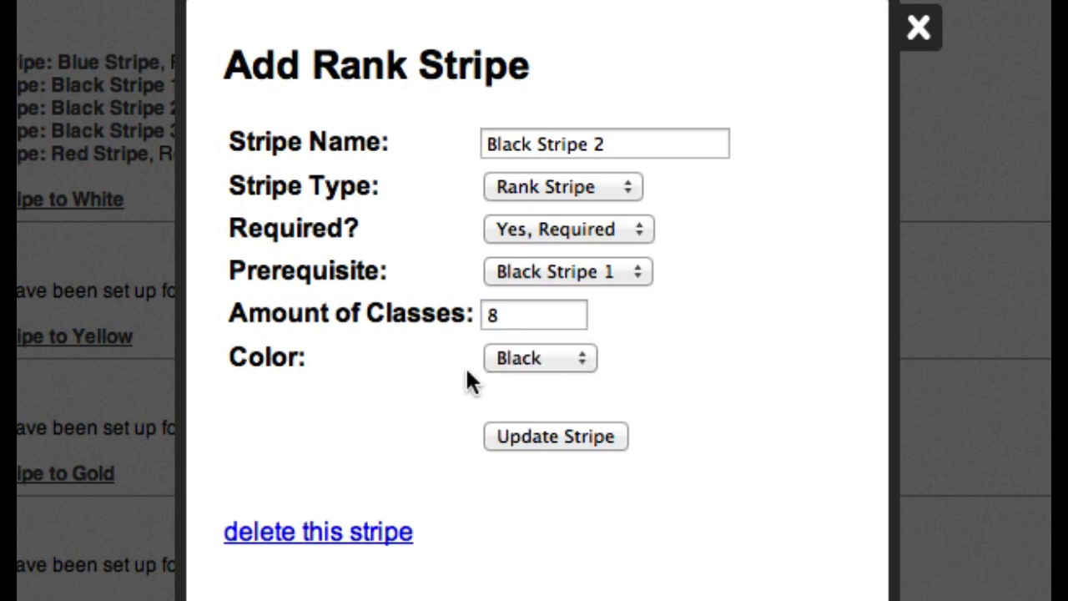
Check the available colors for Black Stripe 2, keep Black, and close the form without updating the stripe.
{"action": "left_click", "coordinate": [534, 362]}
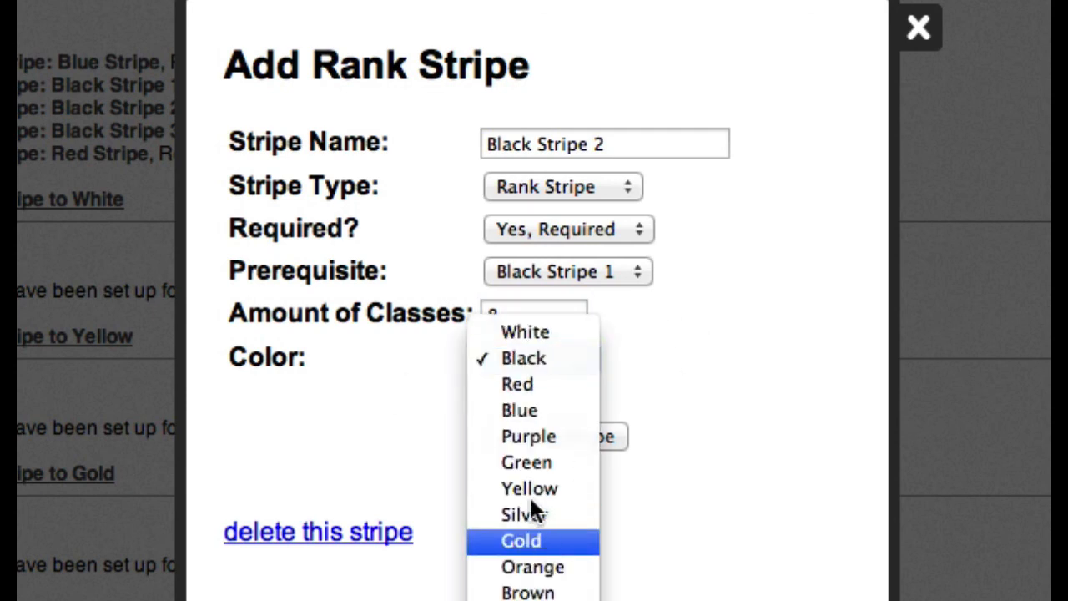
{"action": "left_click", "coordinate": [539, 361]}
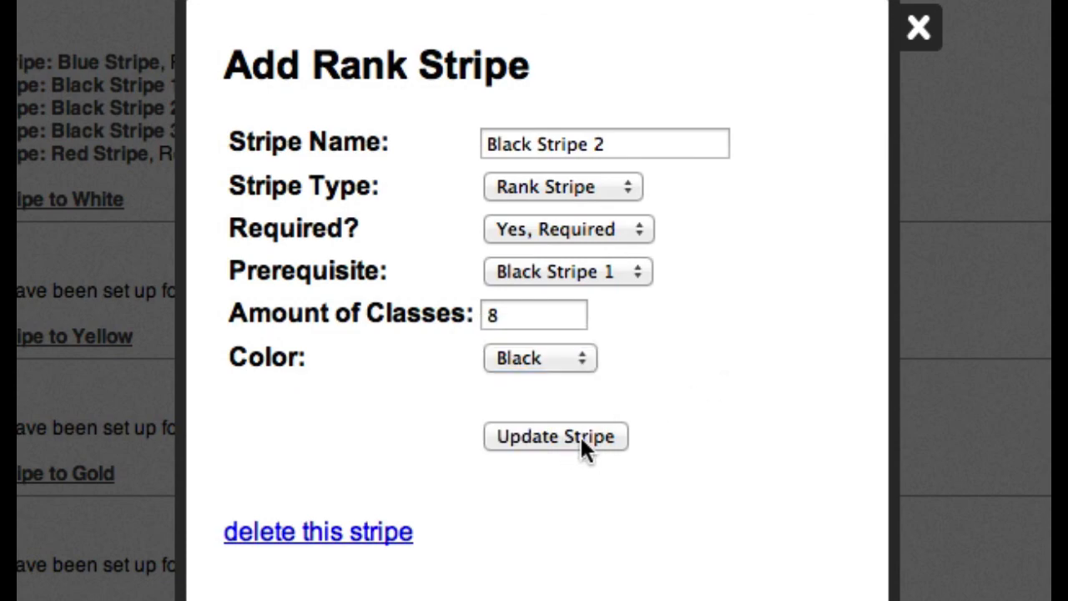
{"action": "left_click", "coordinate": [910, 38]}
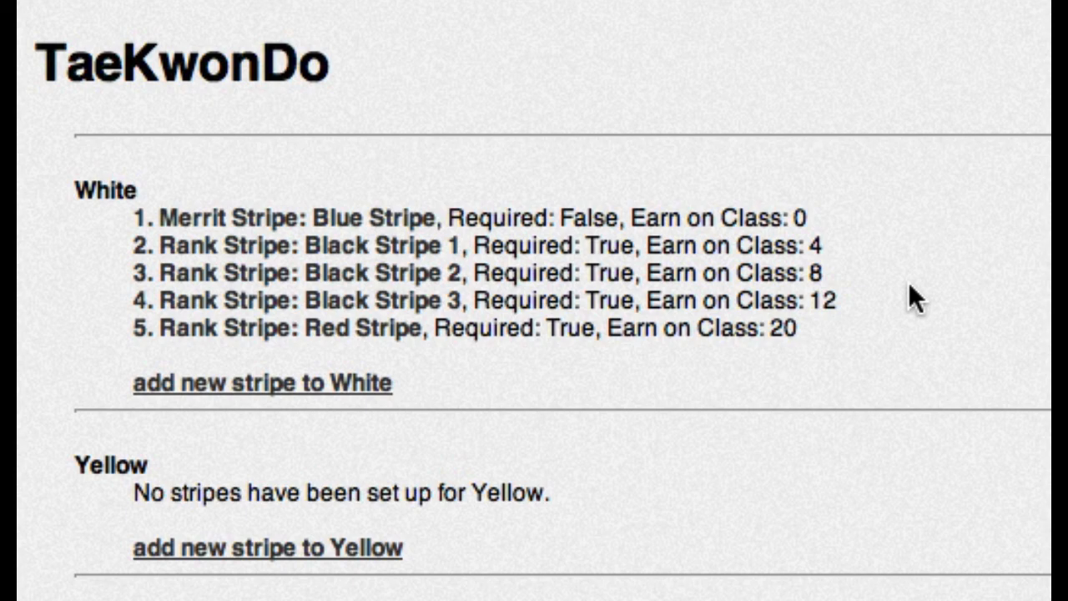
Check the amount of classes in the settings of Black Stripe 1 and Black Stripe 2 under White.
{"action": "left_click", "coordinate": [401, 245]}
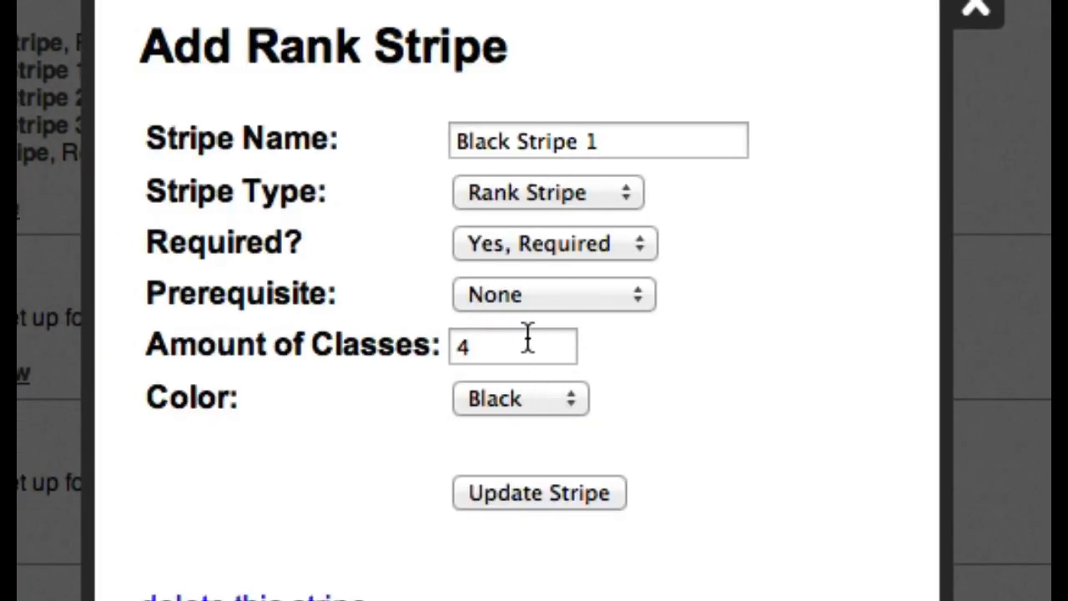
{"action": "left_click_drag", "start_coordinate": [514, 351], "coordinate": [387, 359]}
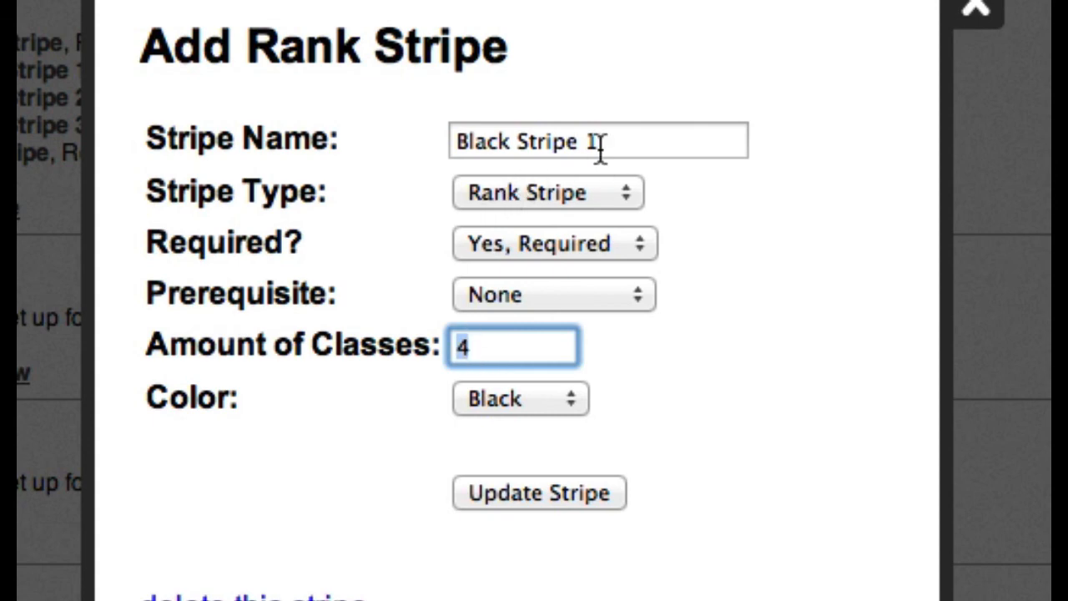
{"action": "left_click", "coordinate": [994, 20]}
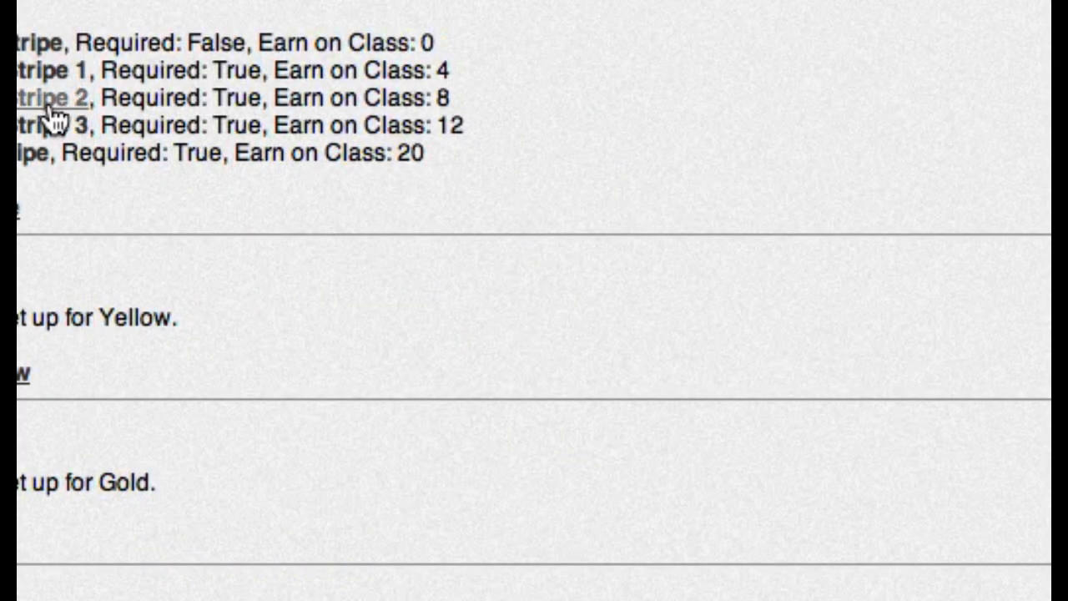
{"action": "left_click", "coordinate": [43, 98]}
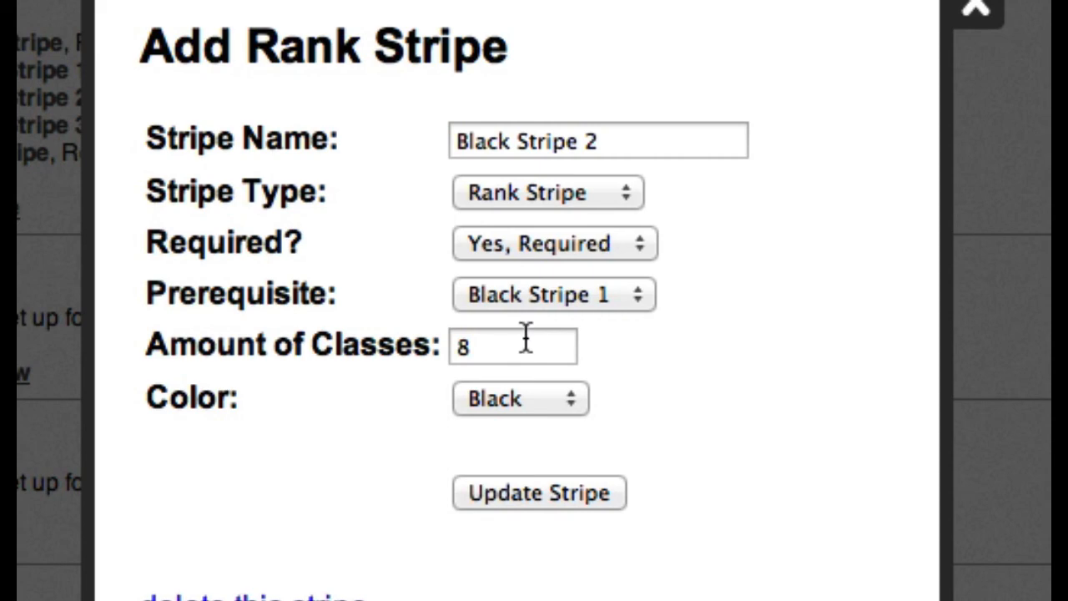
{"action": "left_click", "coordinate": [525, 338]}
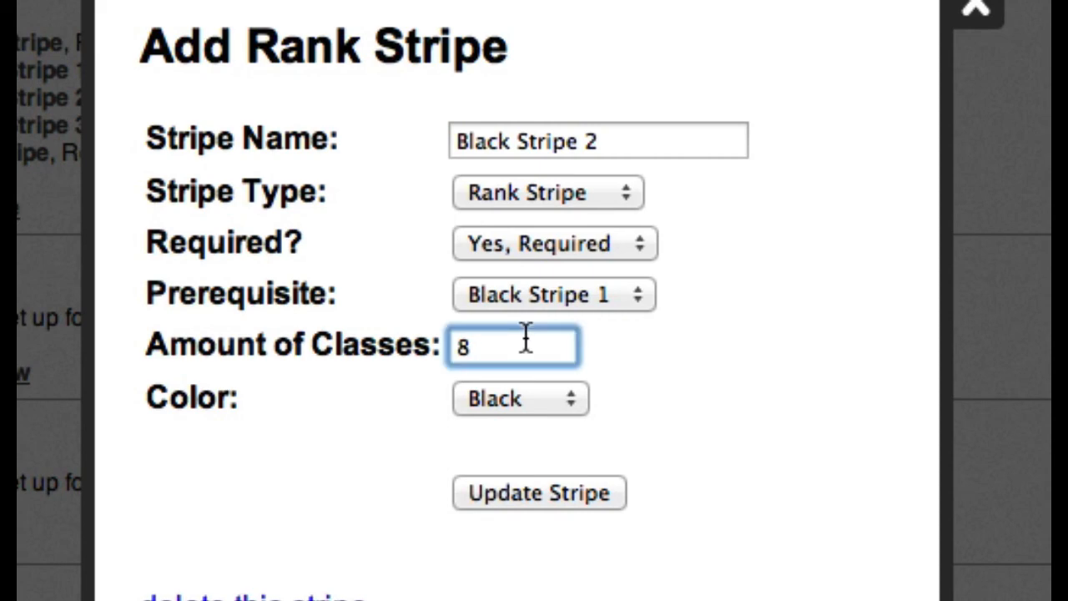
{"action": "left_click", "coordinate": [990, 17]}
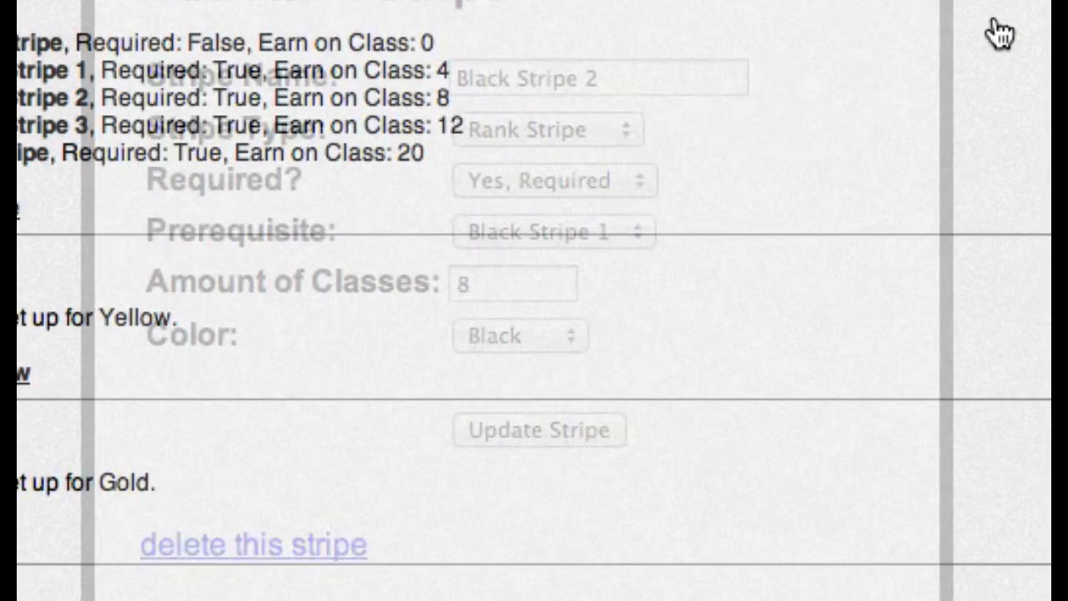
Review Black Stripe 3's settings and the blank form for adding a new stripe to White, closing both.
{"action": "left_click", "coordinate": [87, 132]}
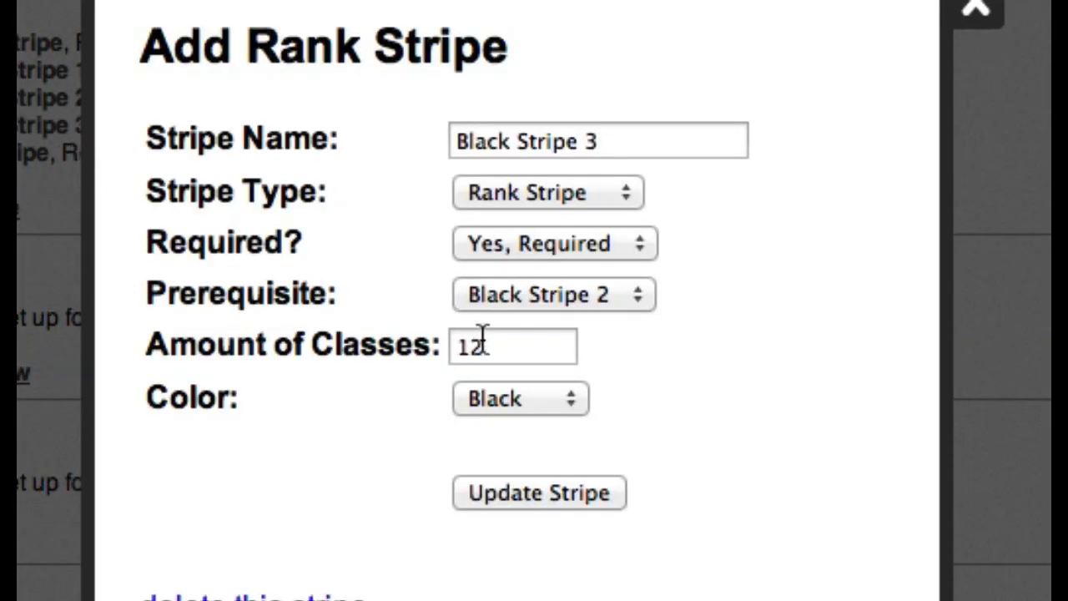
{"action": "left_click", "coordinate": [1002, 17]}
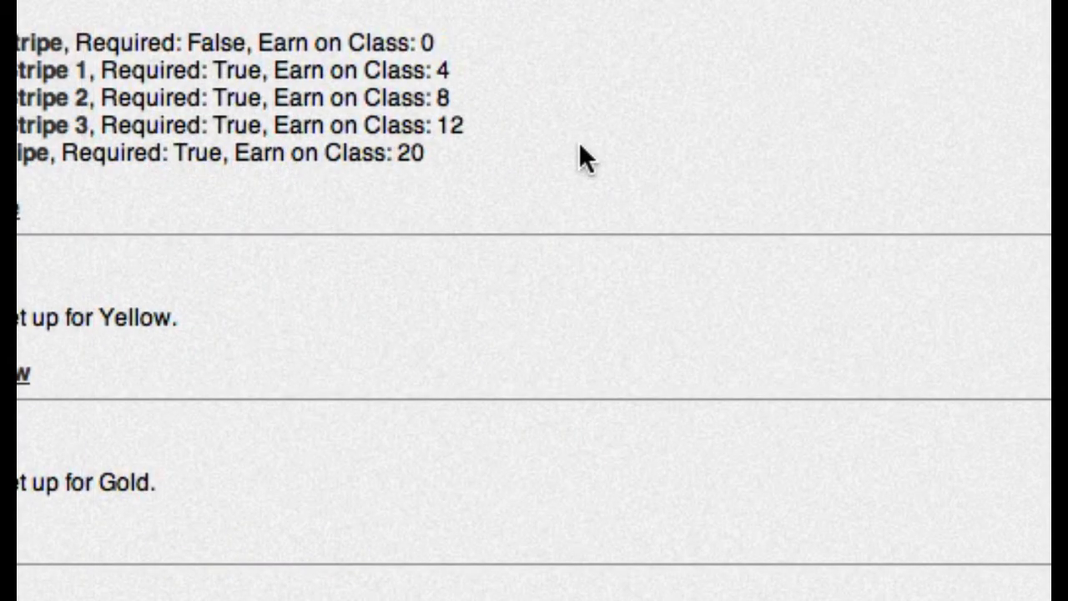
{"action": "left_click", "coordinate": [18, 211]}
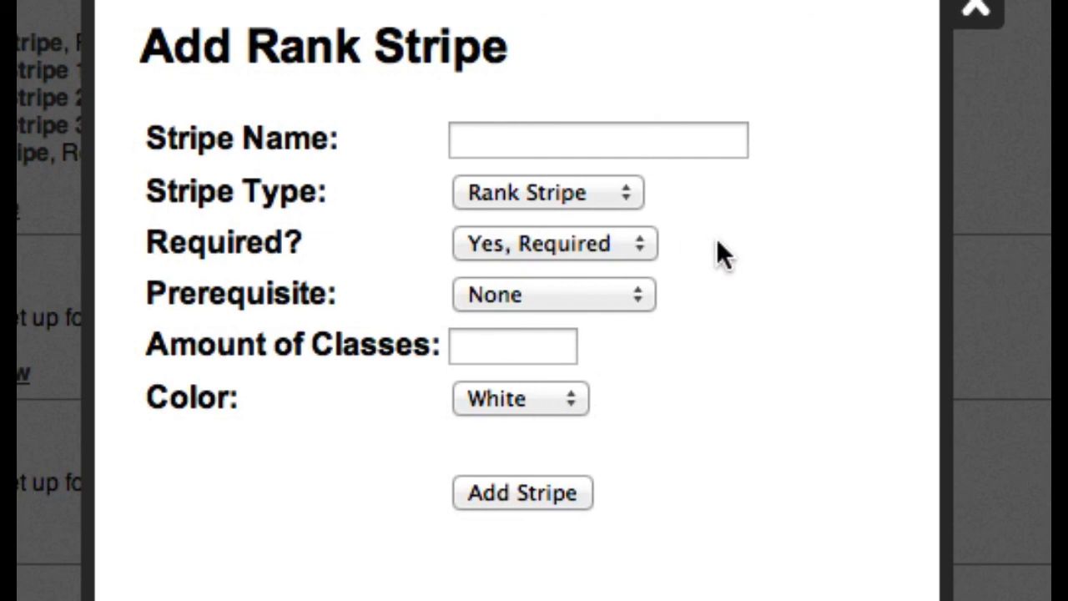
{"action": "left_click", "coordinate": [977, 10]}
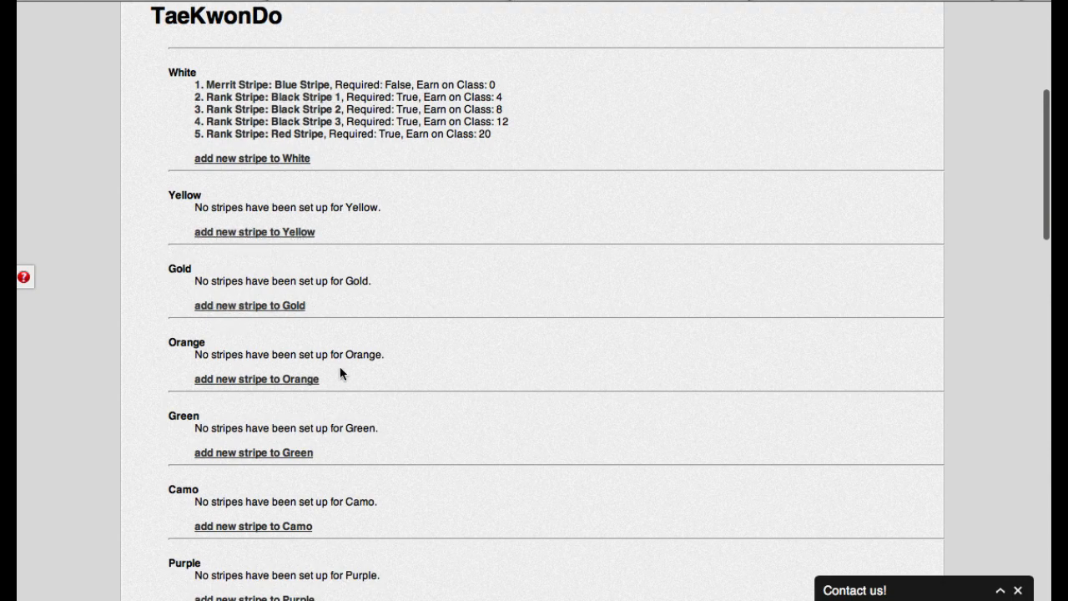
Open the page for adding member attendance by class roster.
{"action": "scroll", "coordinate": [591, 317], "scroll_direction": "up", "scroll_amount": 5}
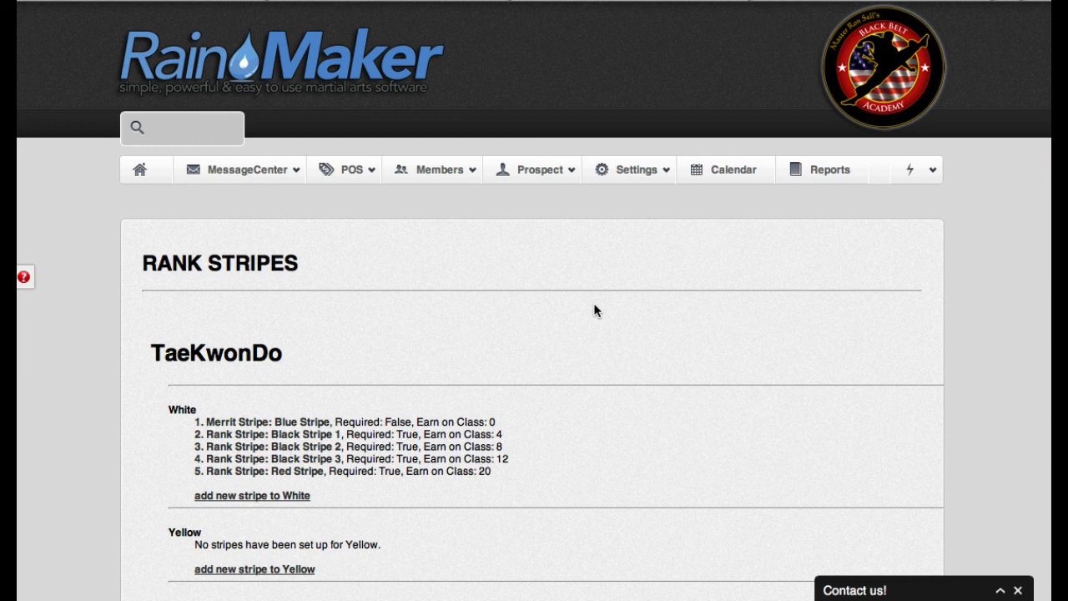
{"action": "left_click", "coordinate": [449, 175]}
{"action": "mouse_move", "coordinate": [451, 224]}
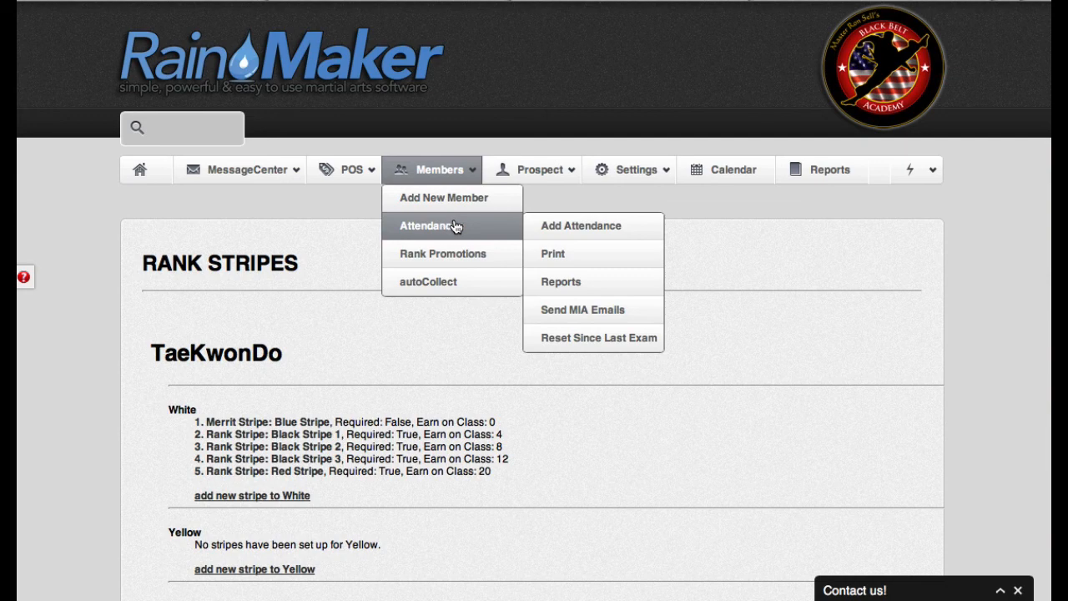
{"action": "mouse_move", "coordinate": [615, 241]}
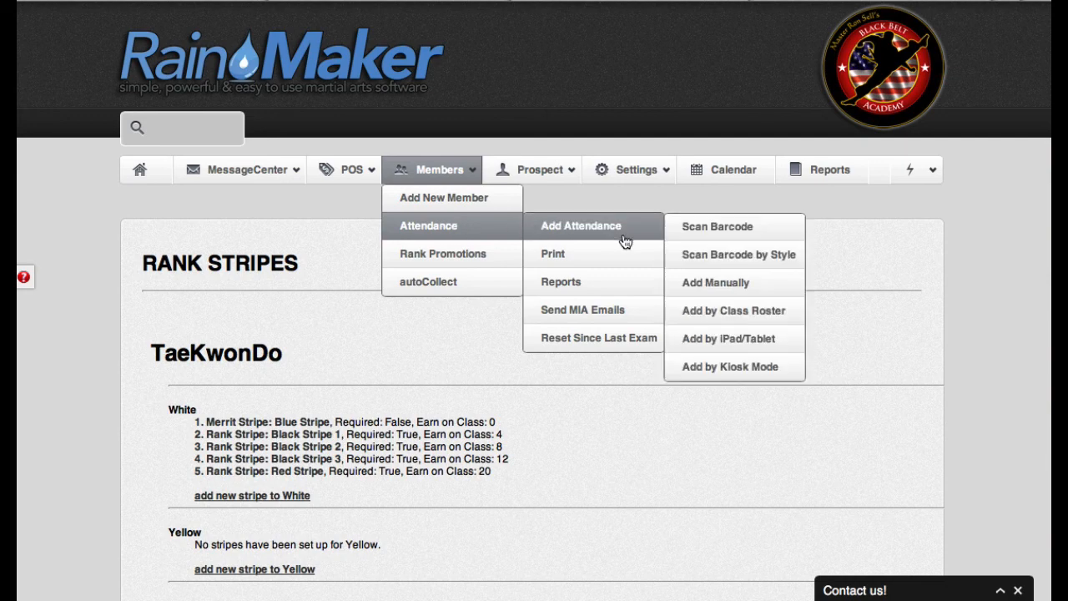
{"action": "left_click", "coordinate": [736, 312]}
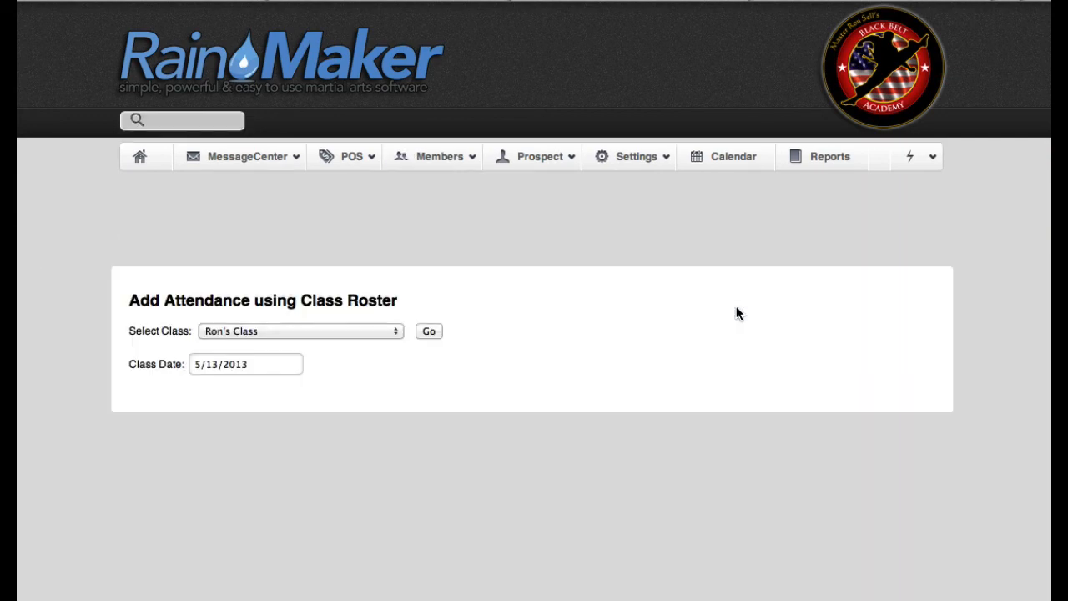
Load the attendance roster of the Wednesday 6:30 PM Tumbling class.
{"action": "left_click", "coordinate": [329, 333]}
{"action": "left_click", "coordinate": [301, 528]}
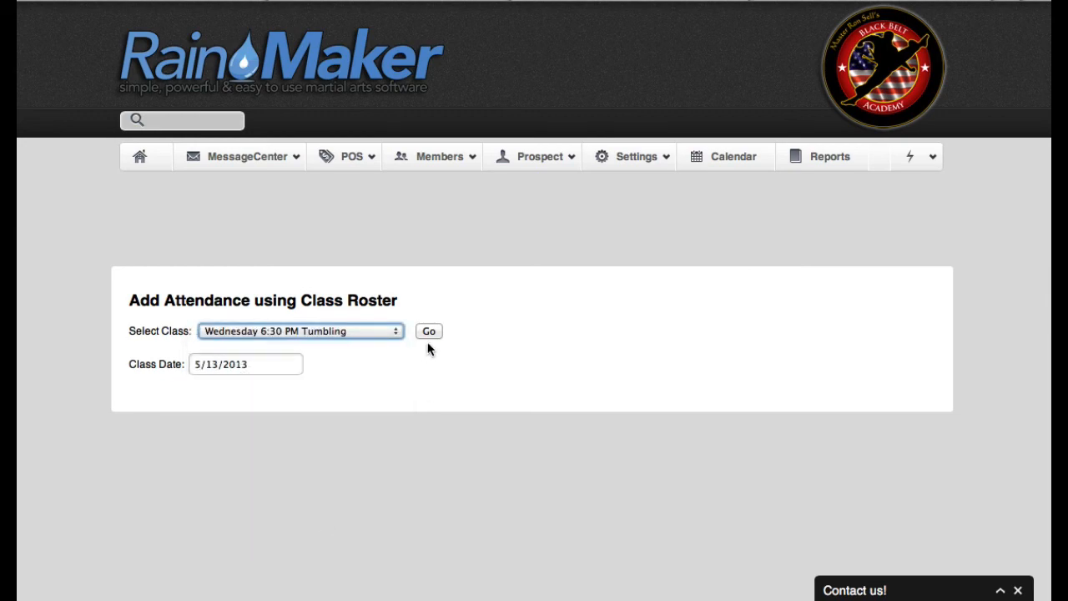
{"action": "left_click", "coordinate": [429, 333]}
Examine the earned stripes and the rank stripe eligibility note of the White-rank member in the class roster.
{"action": "scroll", "coordinate": [703, 334], "scroll_direction": "down", "scroll_amount": 3}
{"action": "scroll", "coordinate": [703, 334], "scroll_direction": "down", "scroll_amount": 3}
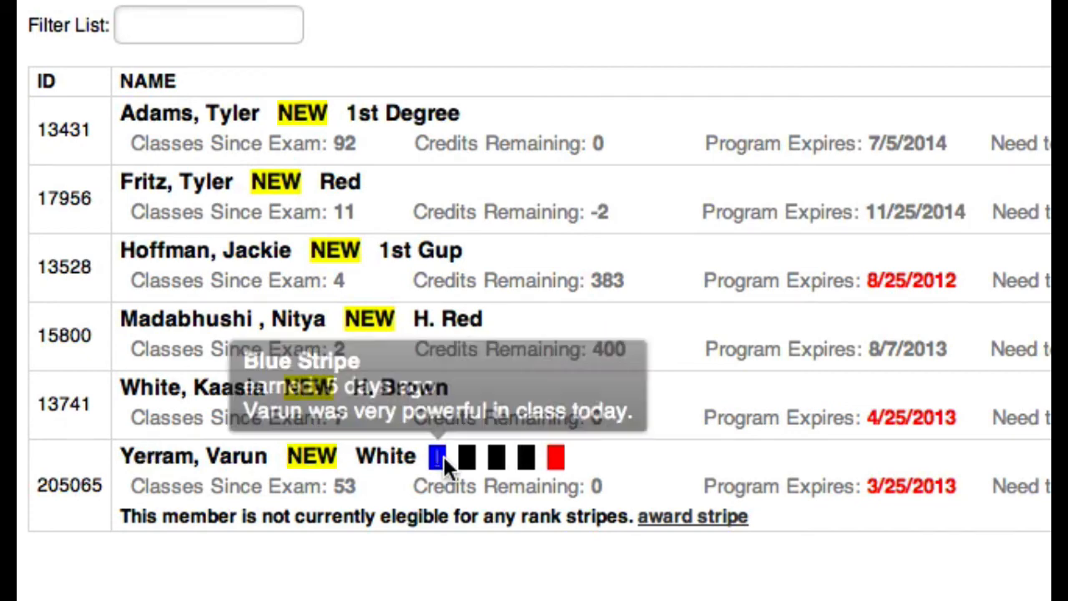
{"action": "mouse_move", "coordinate": [555, 457]}
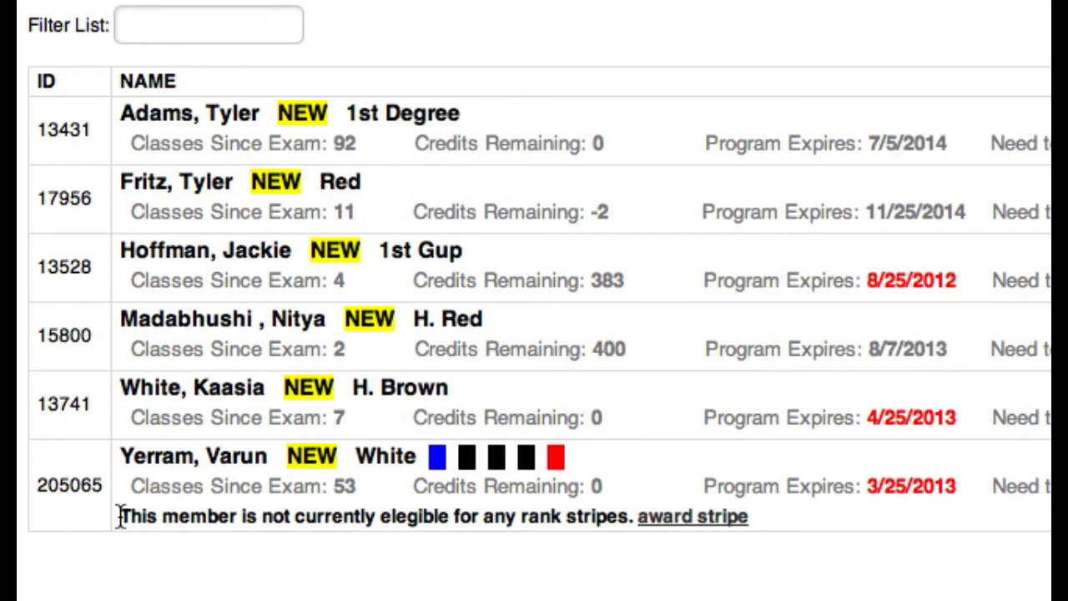
{"action": "left_click_drag", "start_coordinate": [119, 516], "coordinate": [626, 506]}
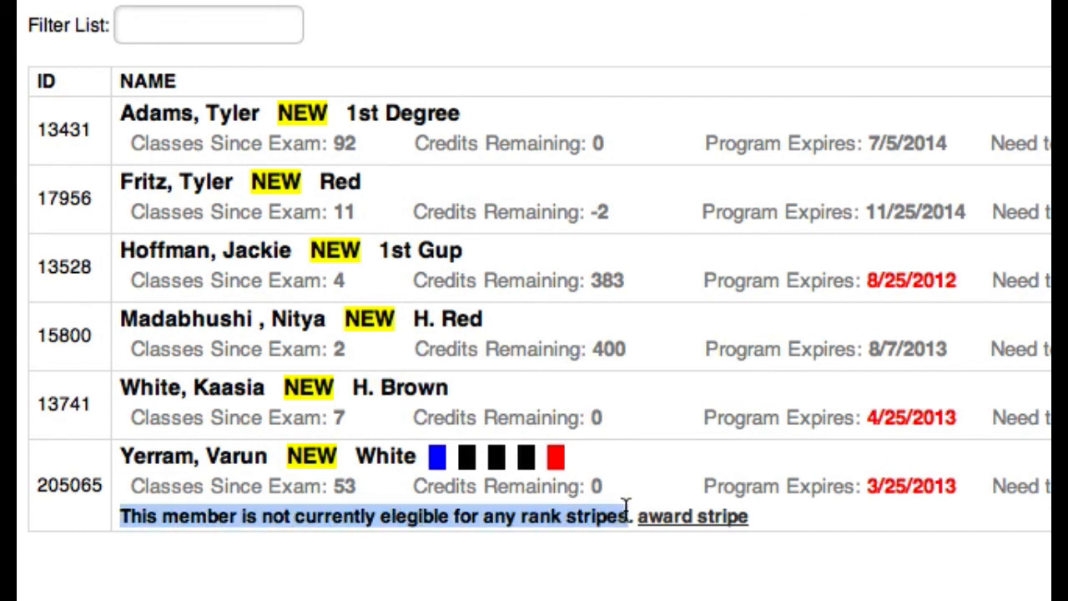
Check the earned dates and comments attached to the White-rank member's stripes in the class roster.
{"action": "left_click", "coordinate": [528, 568]}
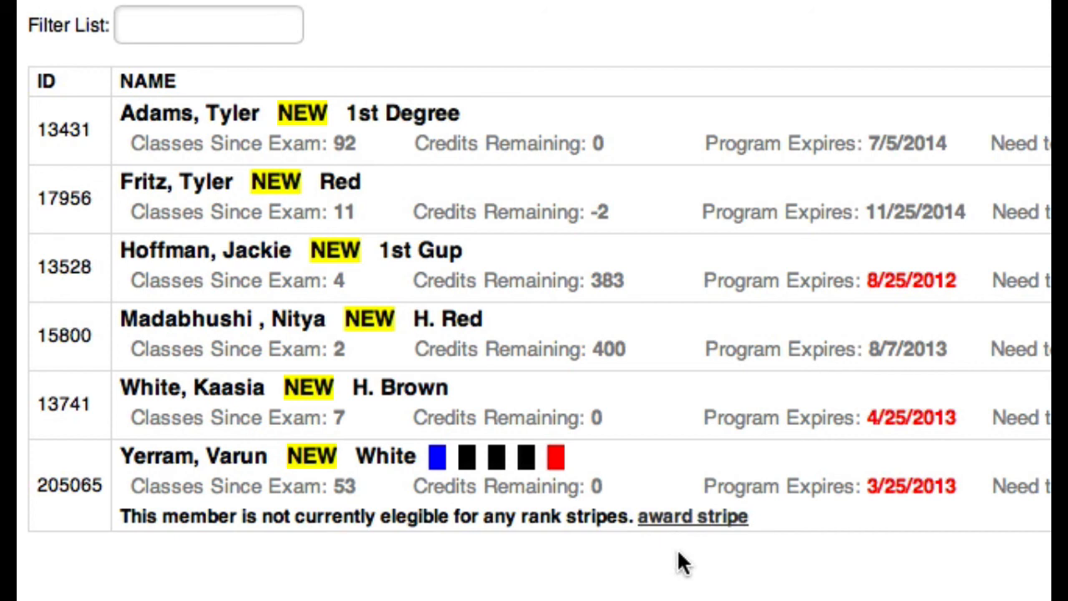
{"action": "mouse_move", "coordinate": [440, 470]}
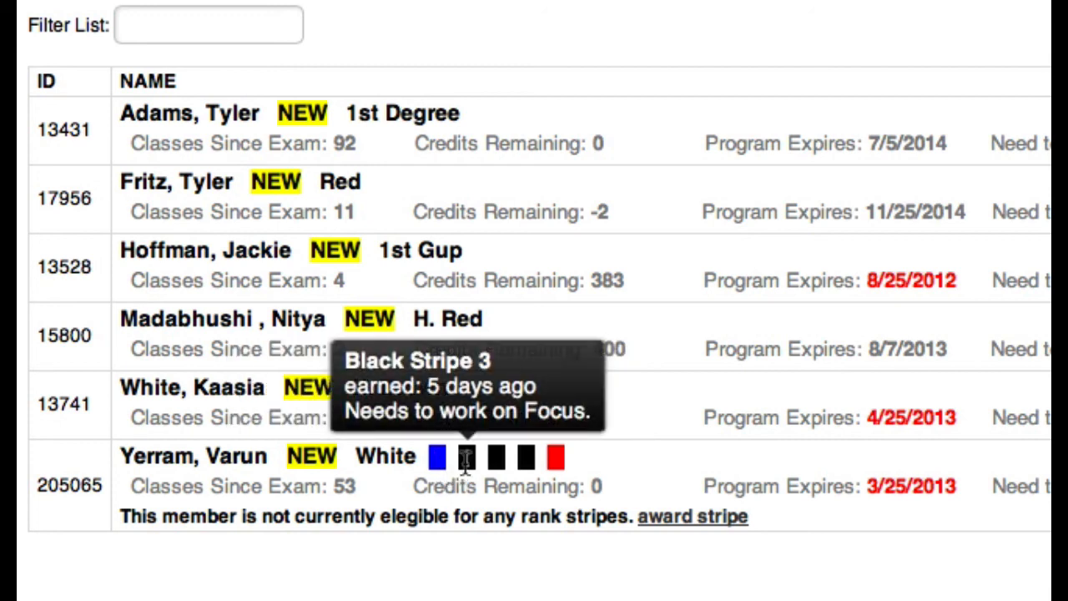
{"action": "mouse_move", "coordinate": [526, 459]}
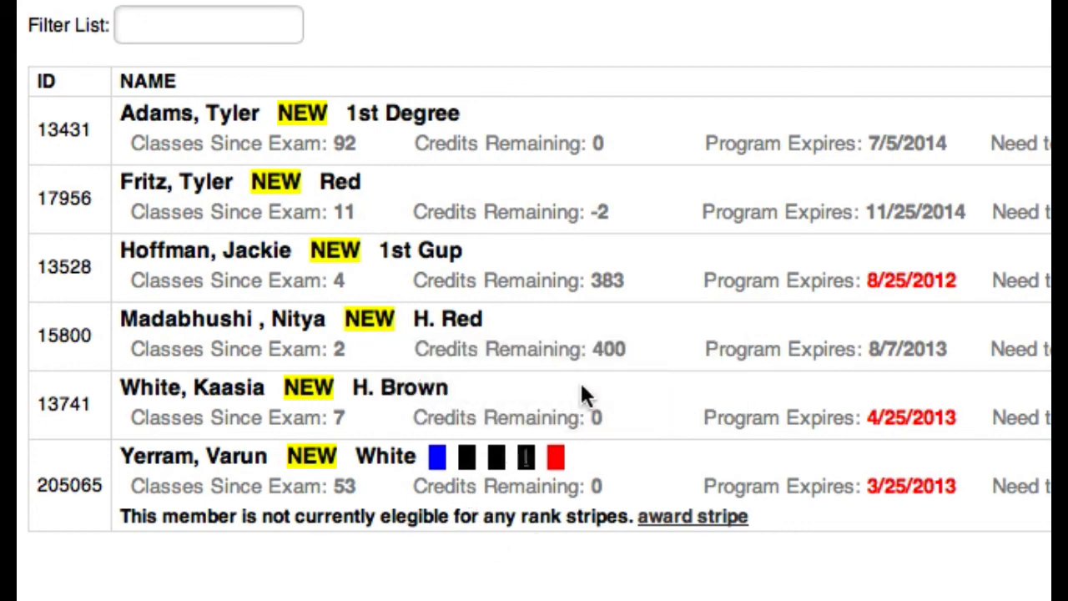
Award the White-rank member the Merrit: Blue Stripe with the comment "He is a great leader".
{"action": "left_click", "coordinate": [689, 519]}
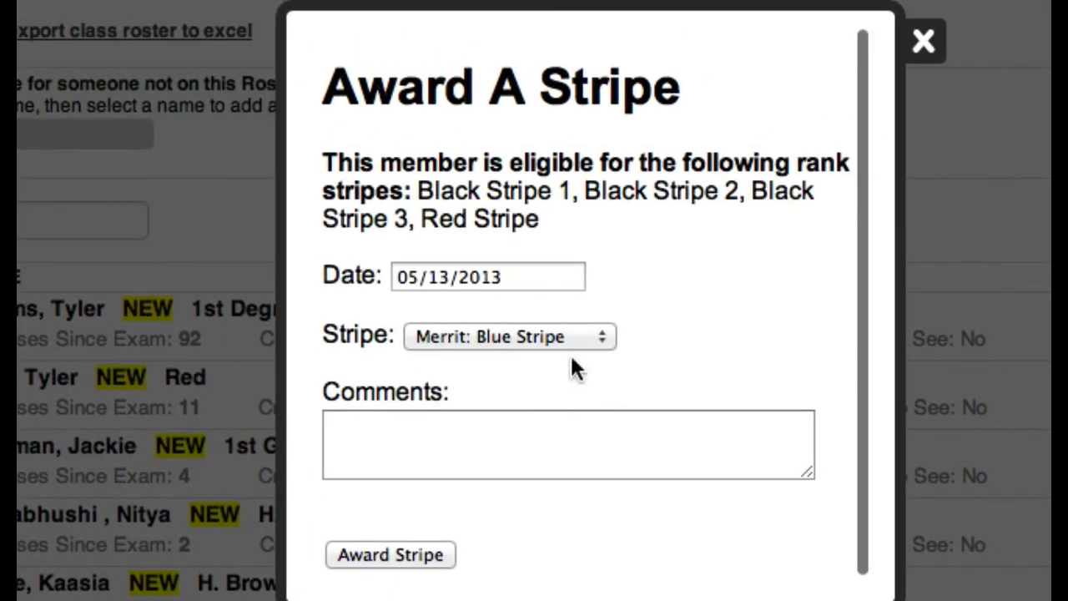
{"action": "left_click", "coordinate": [556, 339]}
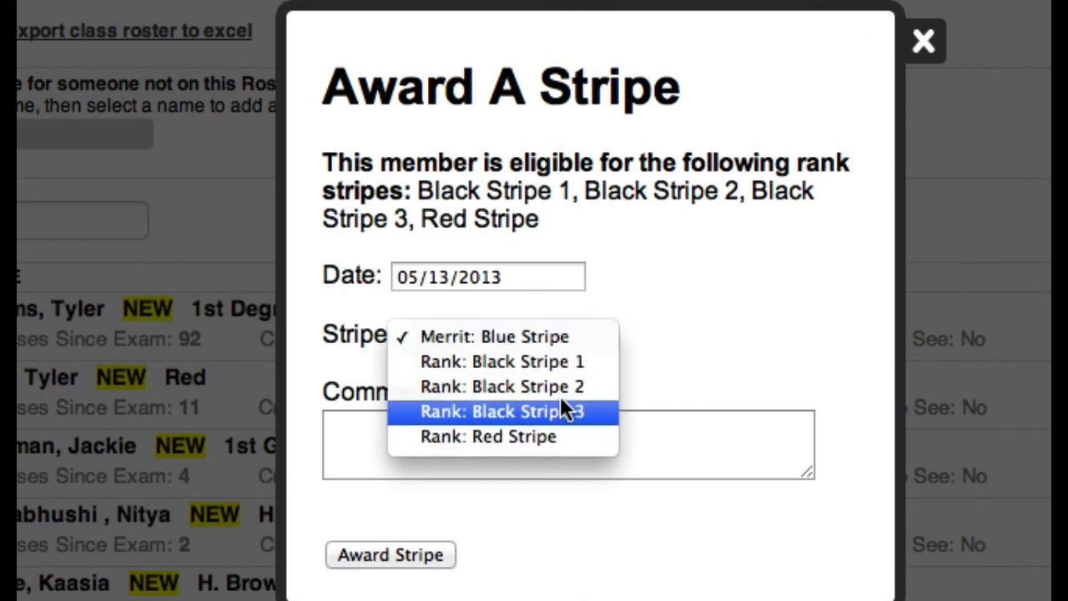
{"action": "left_click", "coordinate": [484, 441]}
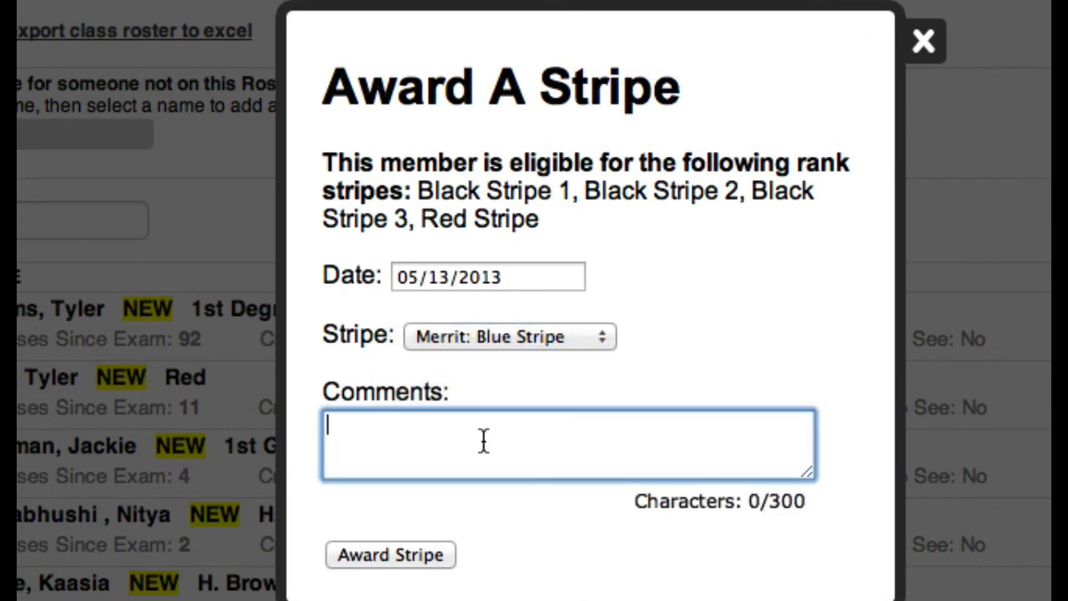
{"action": "type", "text": "He is a gre"}
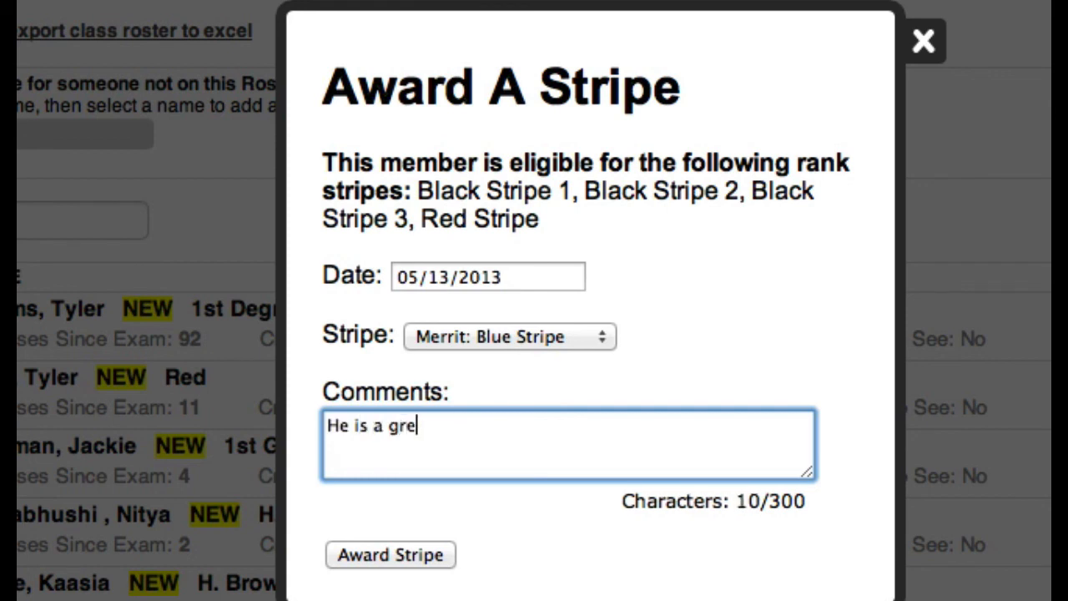
{"action": "type", "text": "at leader"}
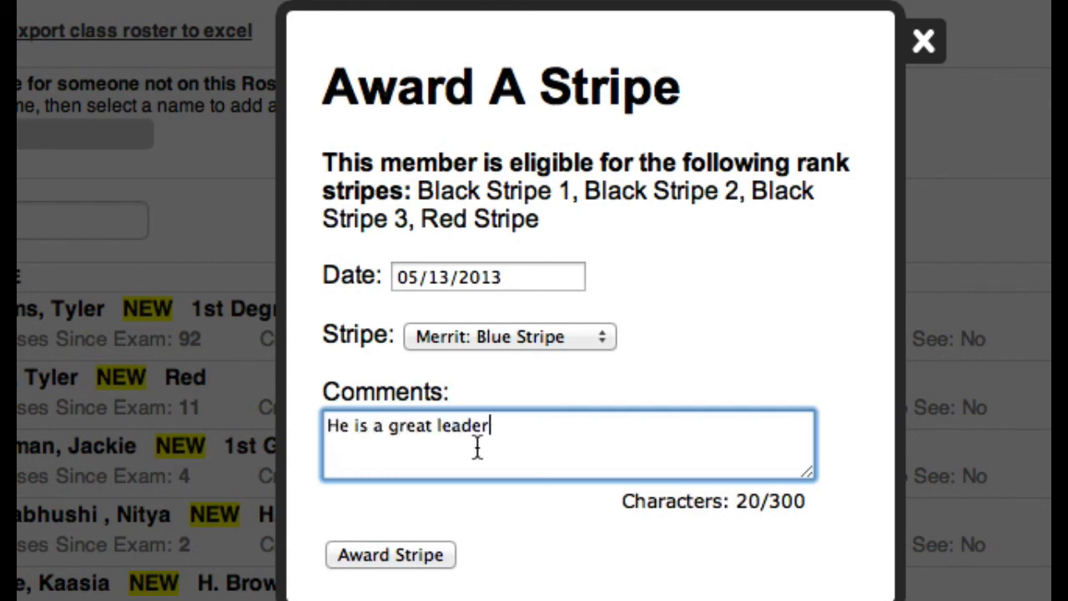
{"action": "left_click", "coordinate": [421, 556]}
{"action": "left_click", "coordinate": [924, 43]}
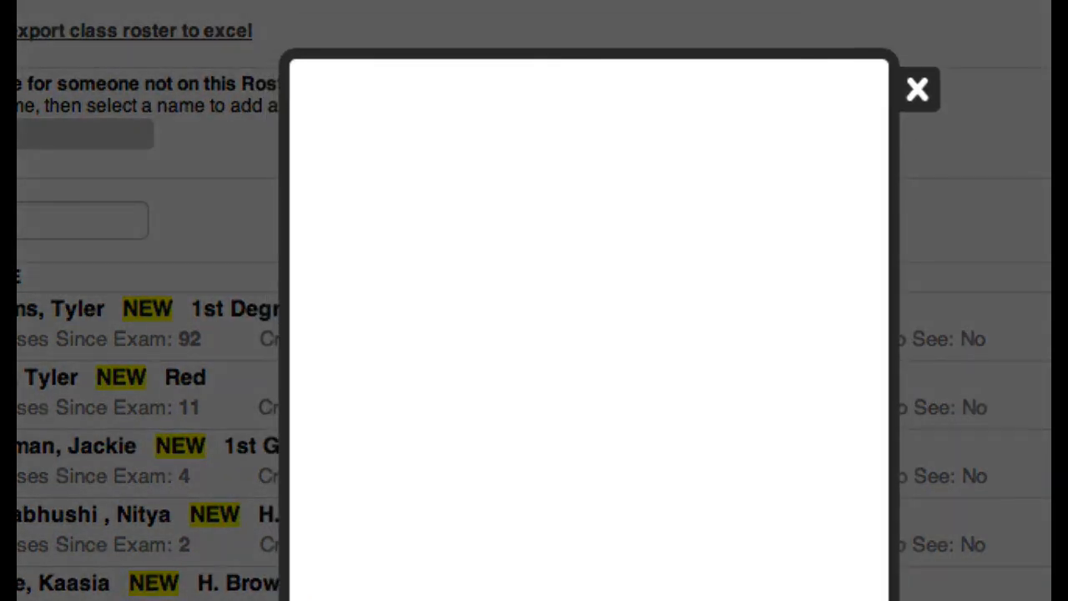
In a new stripe award for the White-rank member, choose Rank: Black Stripe 1 and enter a comment that memorization is great but power is needed.
{"action": "left_click", "coordinate": [588, 334]}
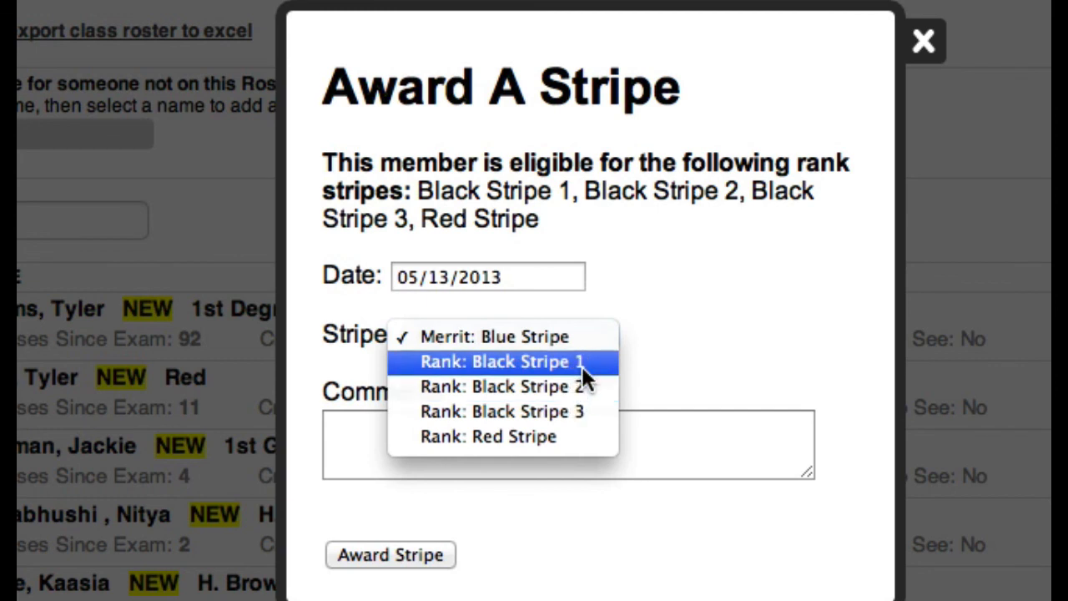
{"action": "left_click", "coordinate": [583, 370]}
{"action": "left_click", "coordinate": [516, 431]}
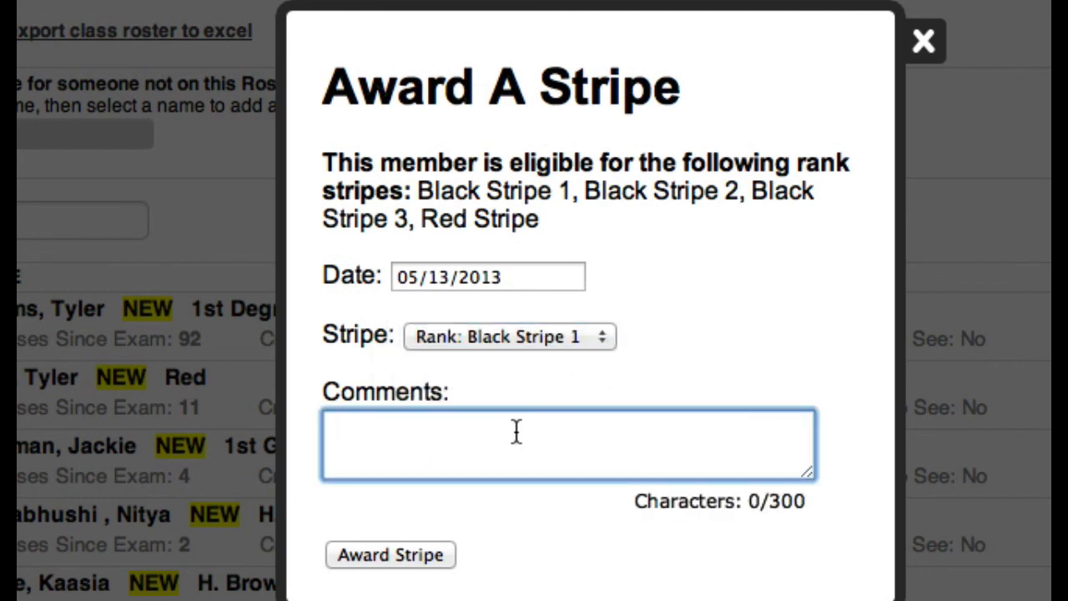
{"action": "type", "text": "Memoriz"}
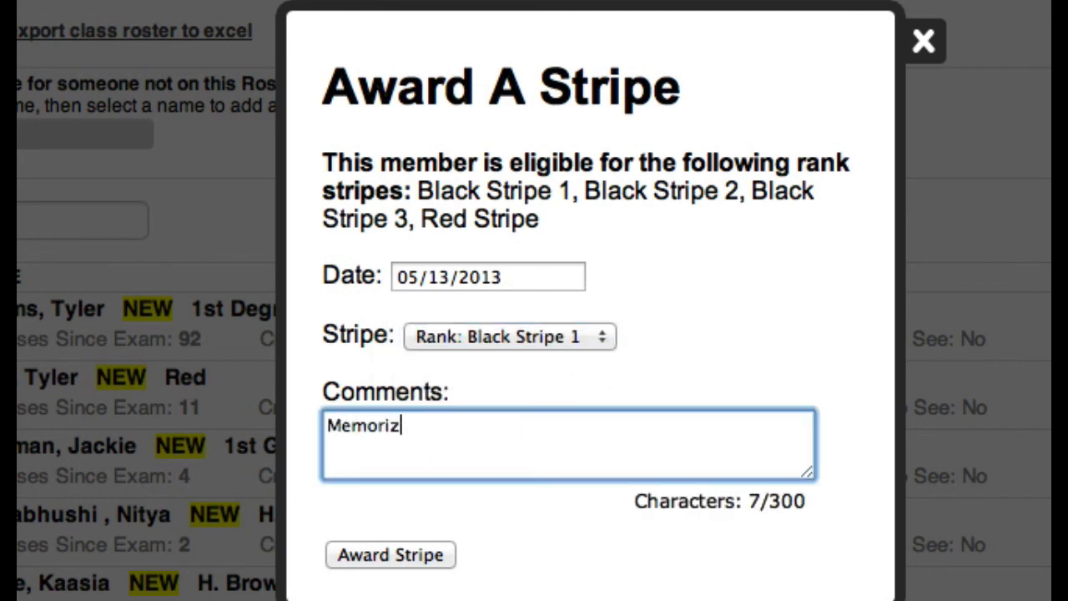
{"action": "type", "text": "arion ios grea"}
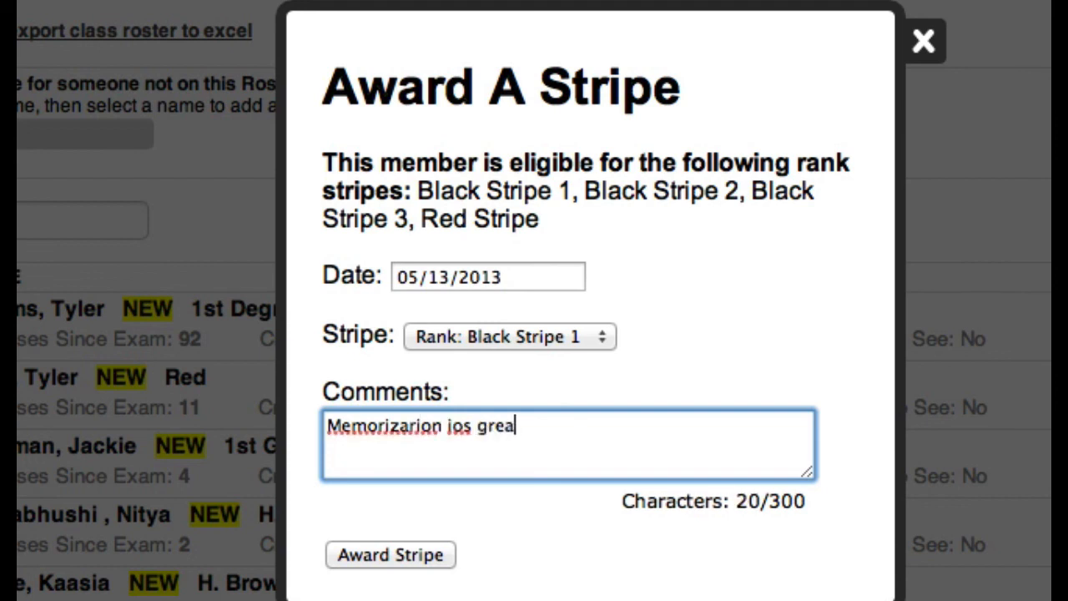
{"action": "type", "text": "t.  Ne"}
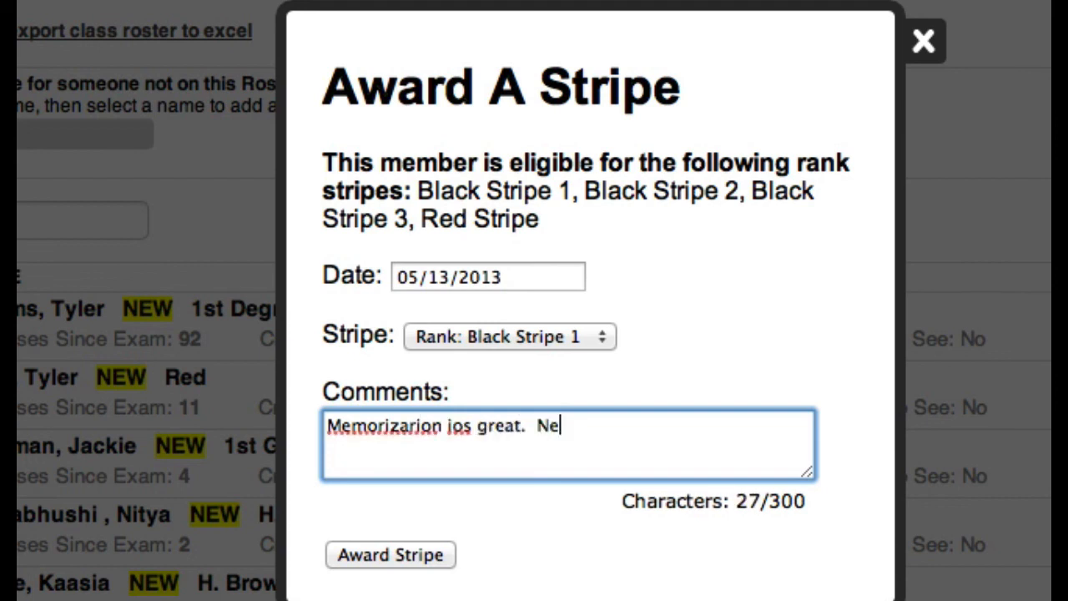
{"action": "type", "text": "eds power!"}
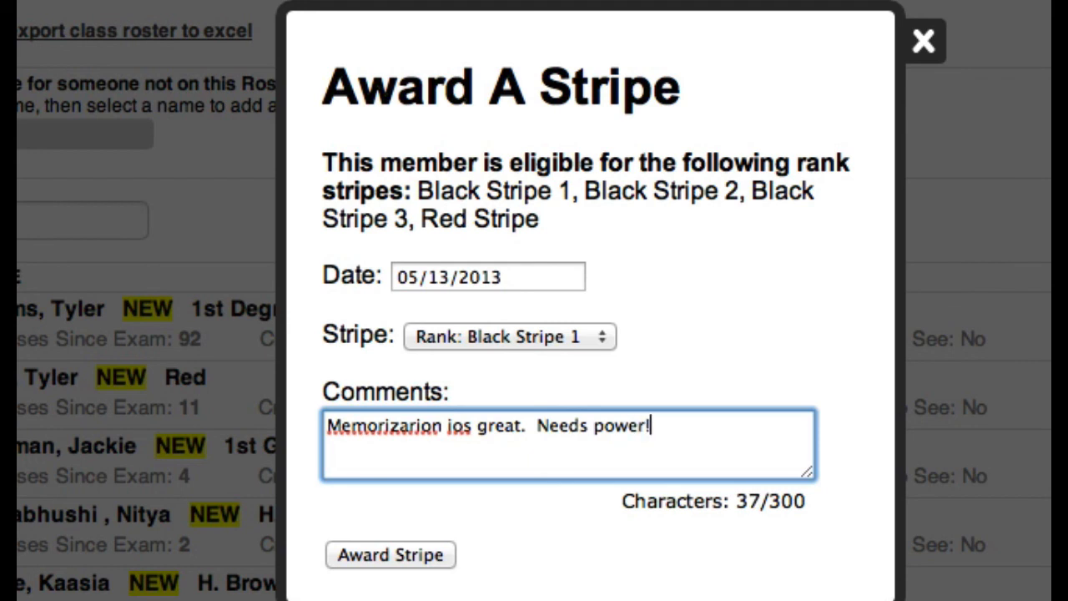
Correct the comment to "Memorization is great. Needs power!", award Black Stripe 1 and close the award window.
{"action": "right_click", "coordinate": [423, 425]}
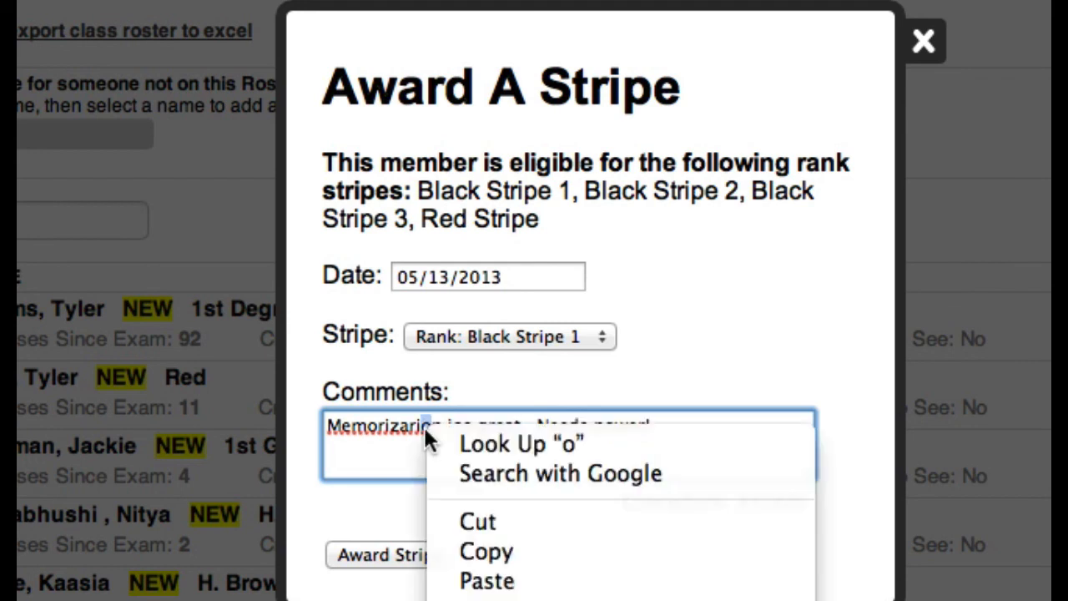
{"action": "left_click", "coordinate": [375, 425]}
{"action": "right_click", "coordinate": [375, 425]}
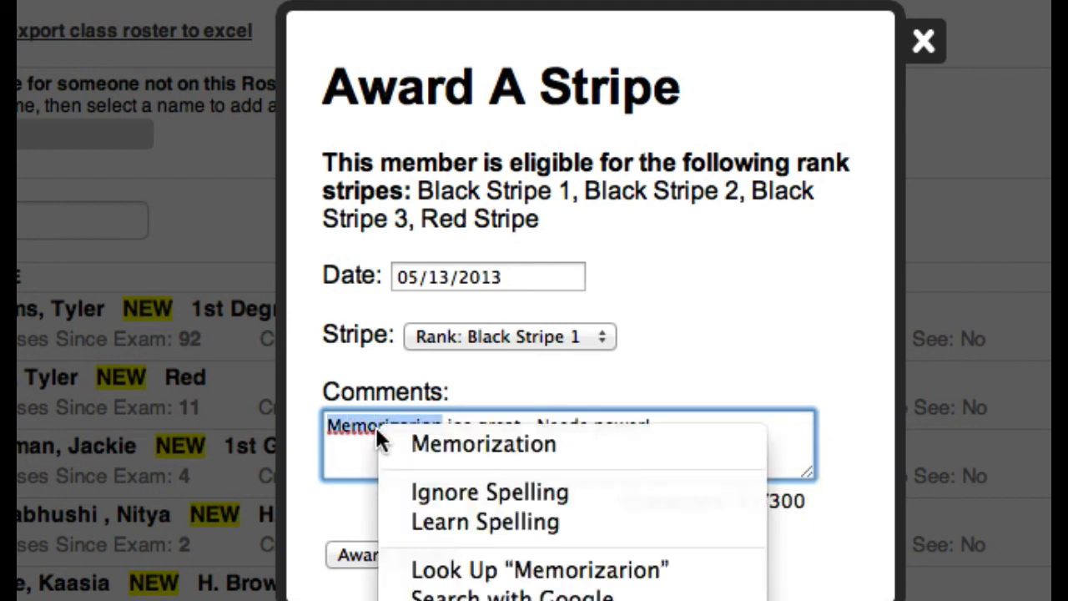
{"action": "left_click", "coordinate": [461, 445]}
{"action": "left_click", "coordinate": [459, 429]}
{"action": "key", "text": "BackSpace"}
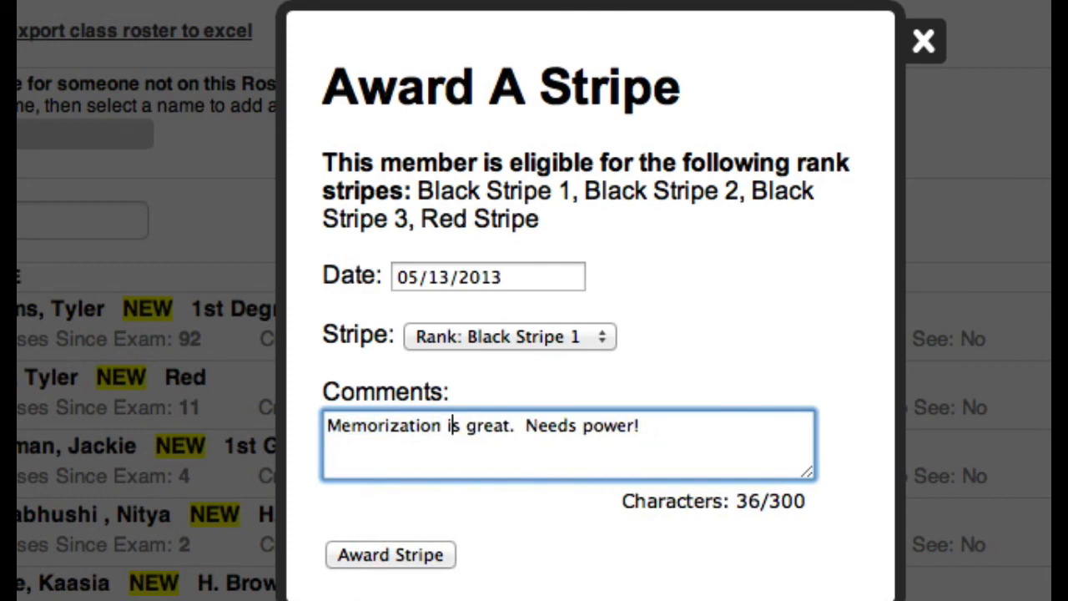
{"action": "left_click", "coordinate": [716, 378]}
{"action": "left_click", "coordinate": [417, 554]}
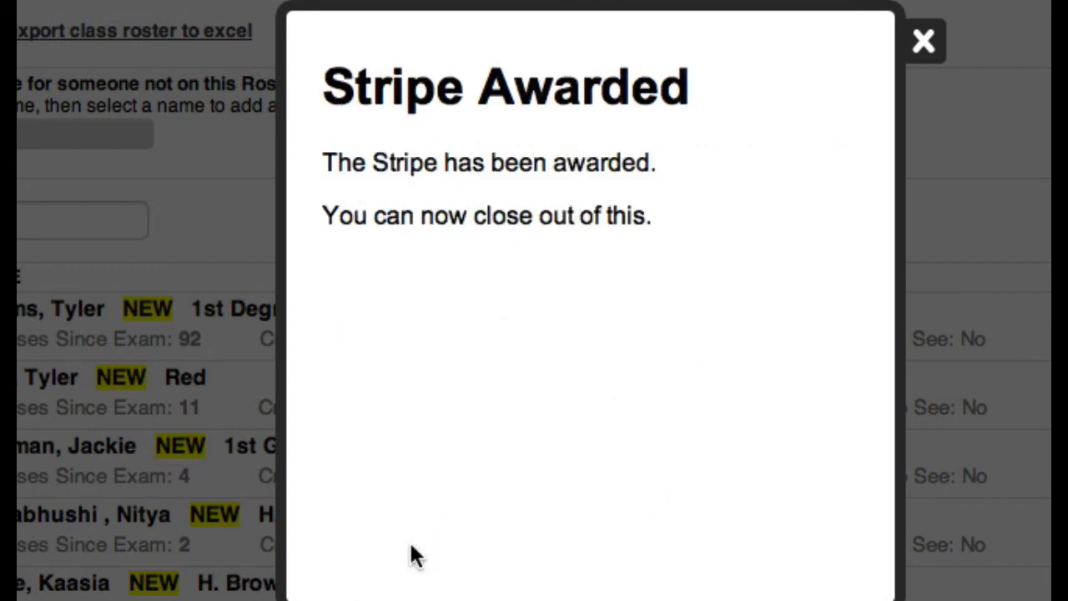
{"action": "left_click", "coordinate": [925, 57]}
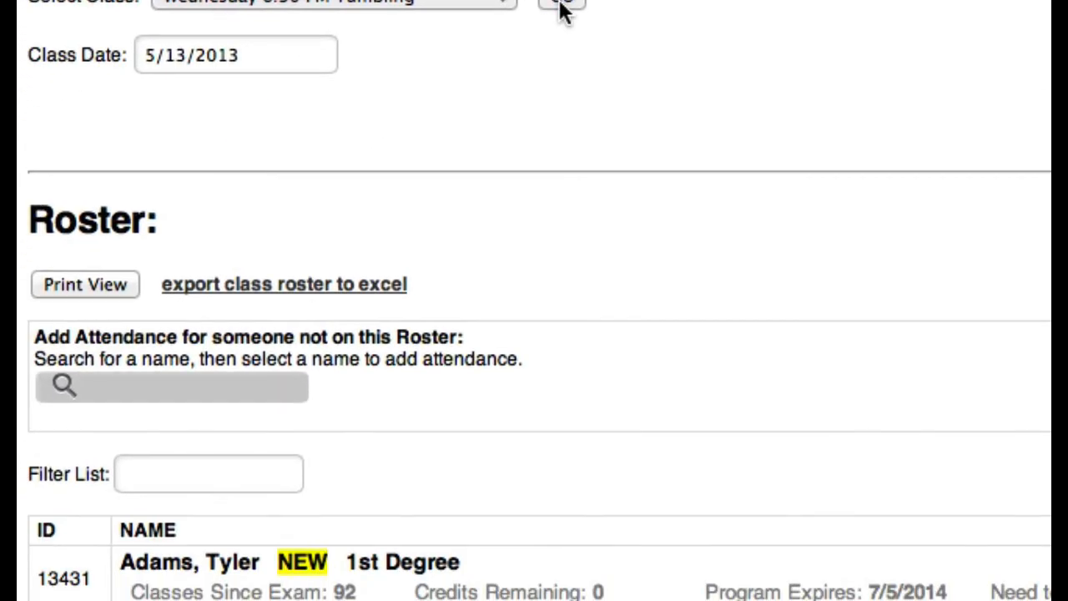
Inspect the details of the White-rank member's newly awarded stripes in the reloaded roster.
{"action": "scroll", "coordinate": [801, 159], "scroll_direction": "down", "scroll_amount": 8}
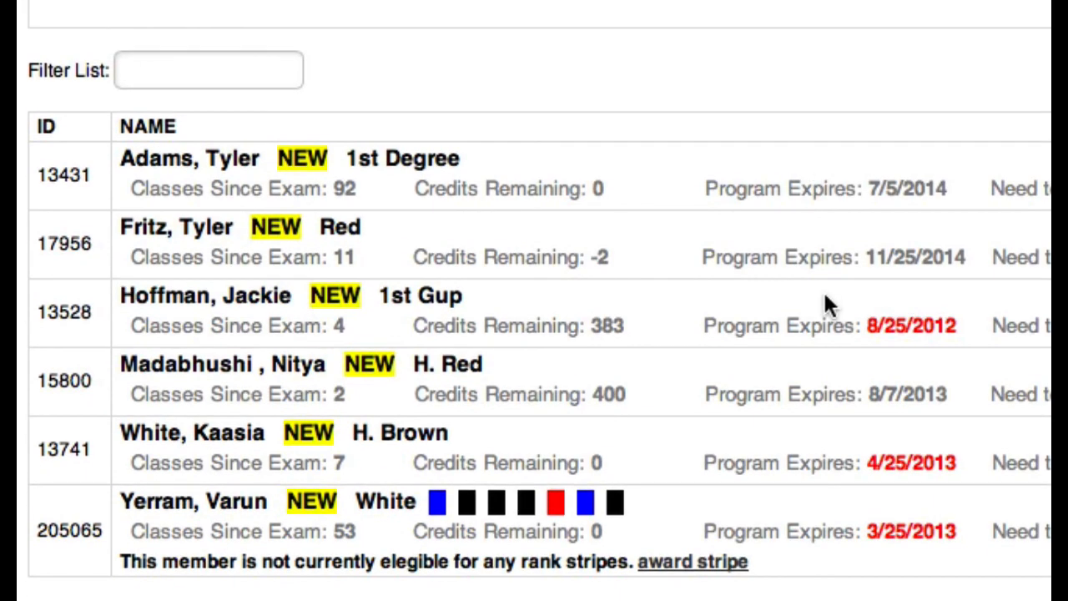
{"action": "mouse_move", "coordinate": [437, 502]}
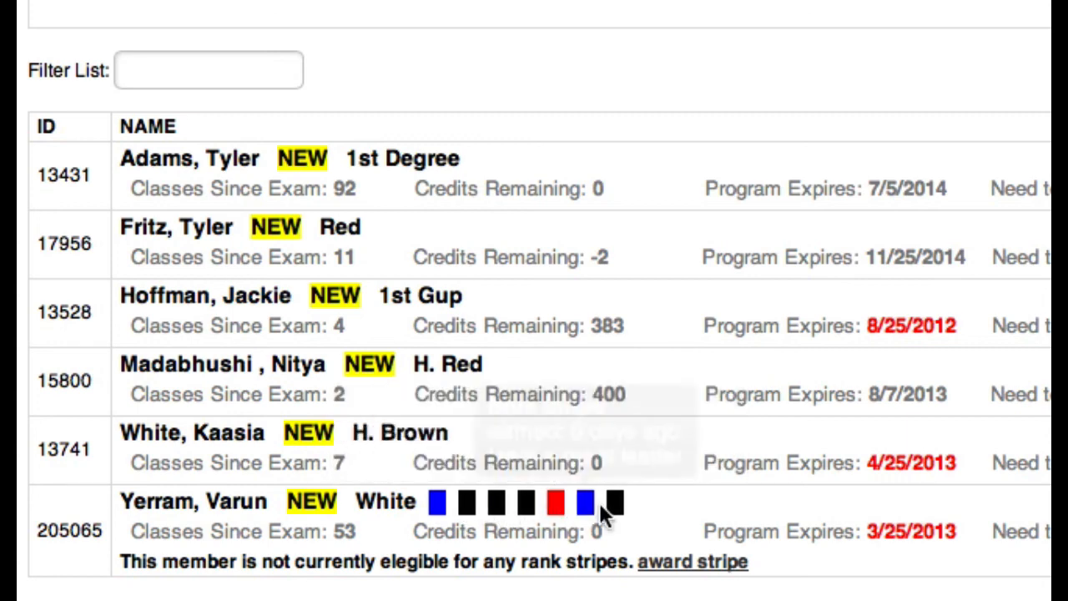
{"action": "mouse_move", "coordinate": [609, 505]}
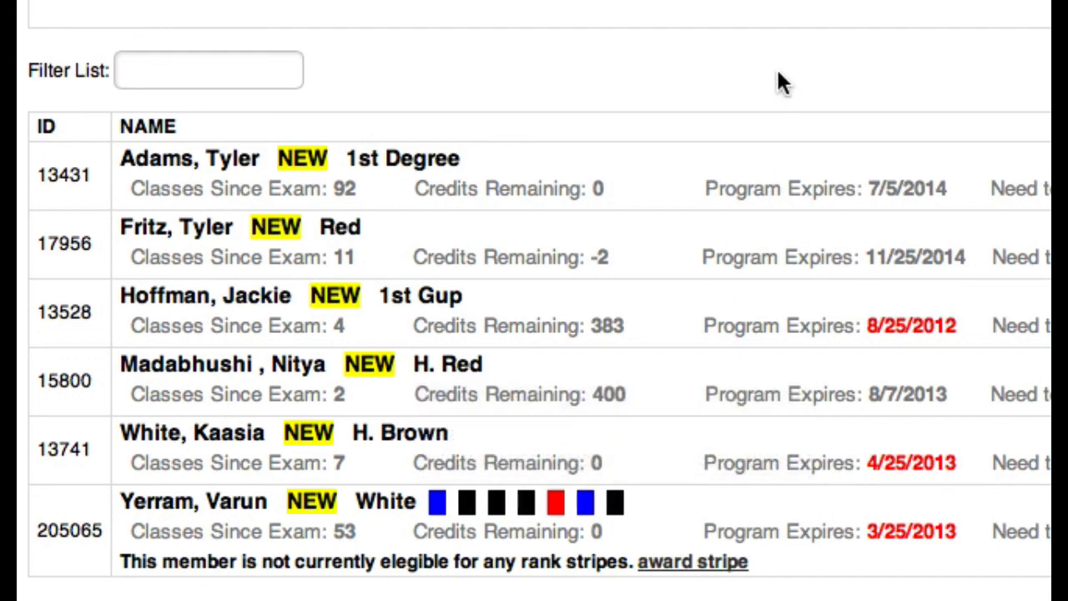
Open the Owed Stripes report from the member attendance reports.
{"action": "scroll", "coordinate": [778, 72], "scroll_direction": "up", "scroll_amount": 10}
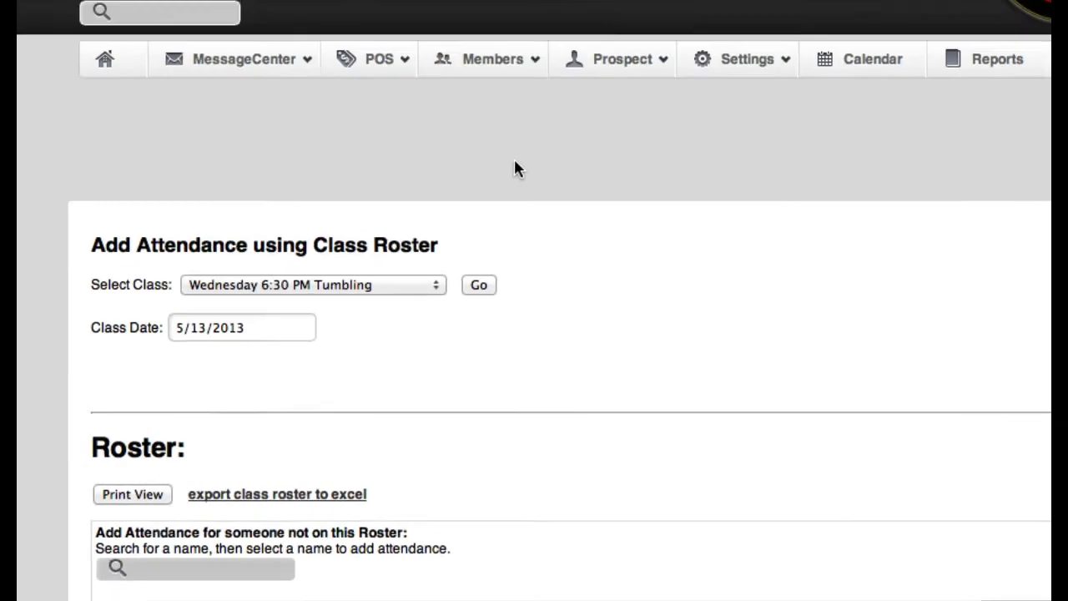
{"action": "left_click", "coordinate": [451, 170]}
{"action": "mouse_move", "coordinate": [449, 222]}
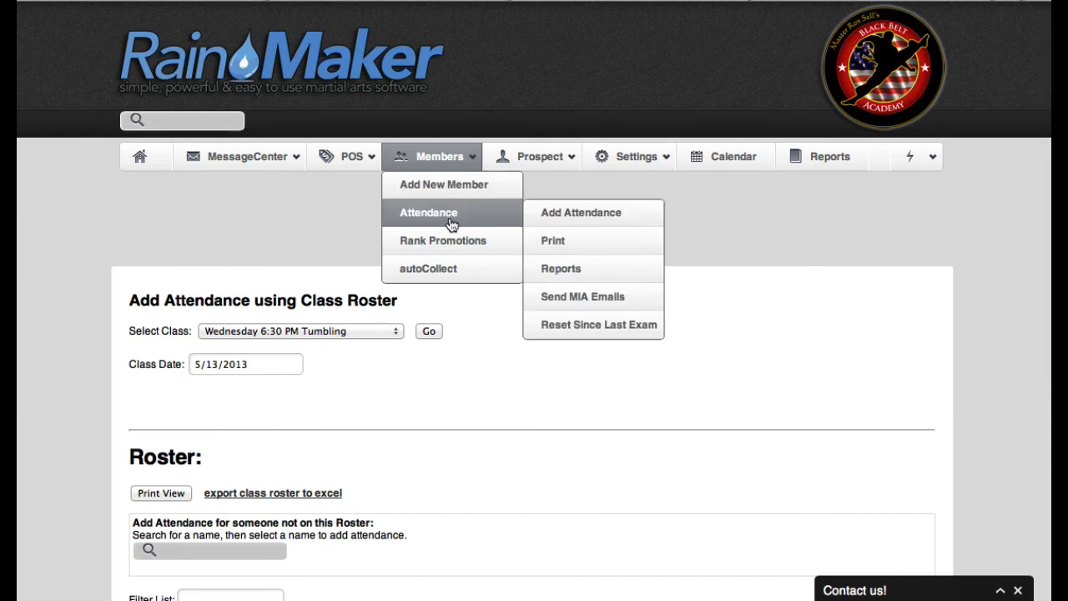
{"action": "mouse_move", "coordinate": [558, 268]}
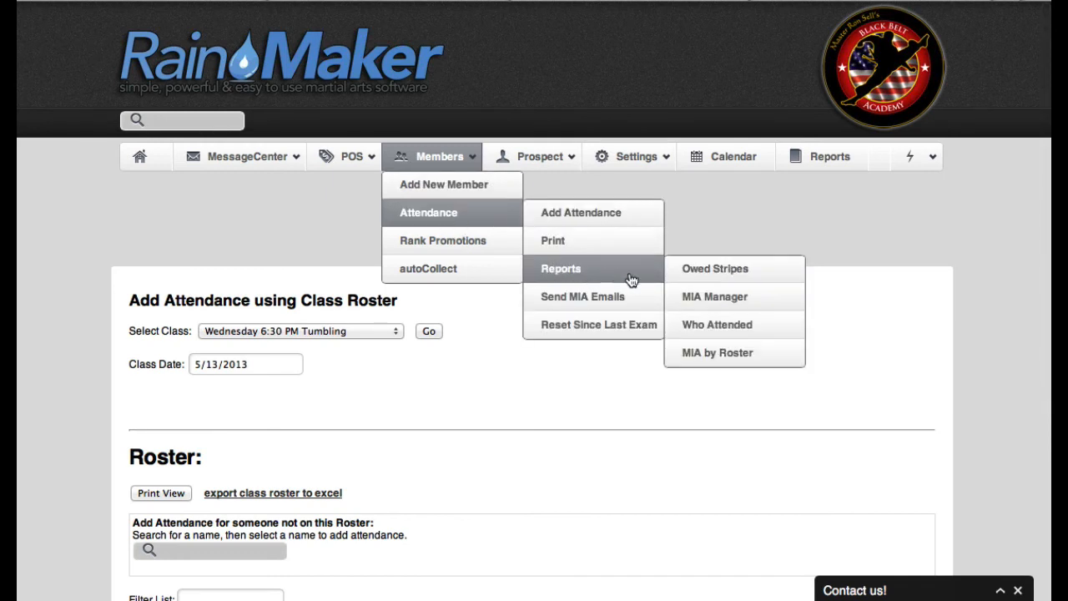
{"action": "left_click", "coordinate": [755, 276]}
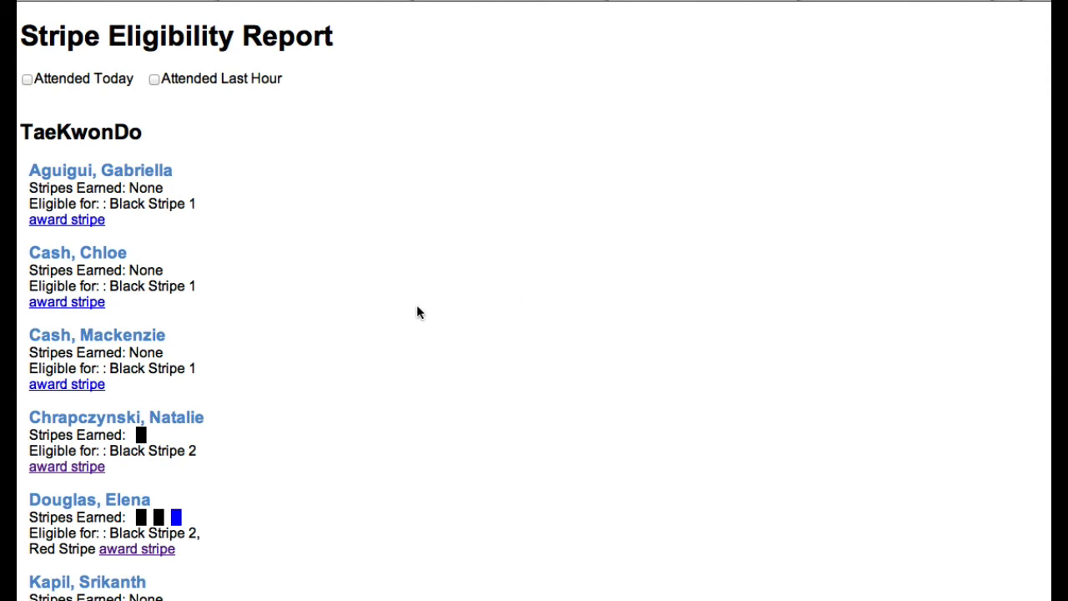
Look through the members in the Stripe Eligibility Report and filter them by Attended Today, finishing with only Attended Last Hour.
{"action": "scroll", "coordinate": [359, 314], "scroll_direction": "down", "scroll_amount": 5}
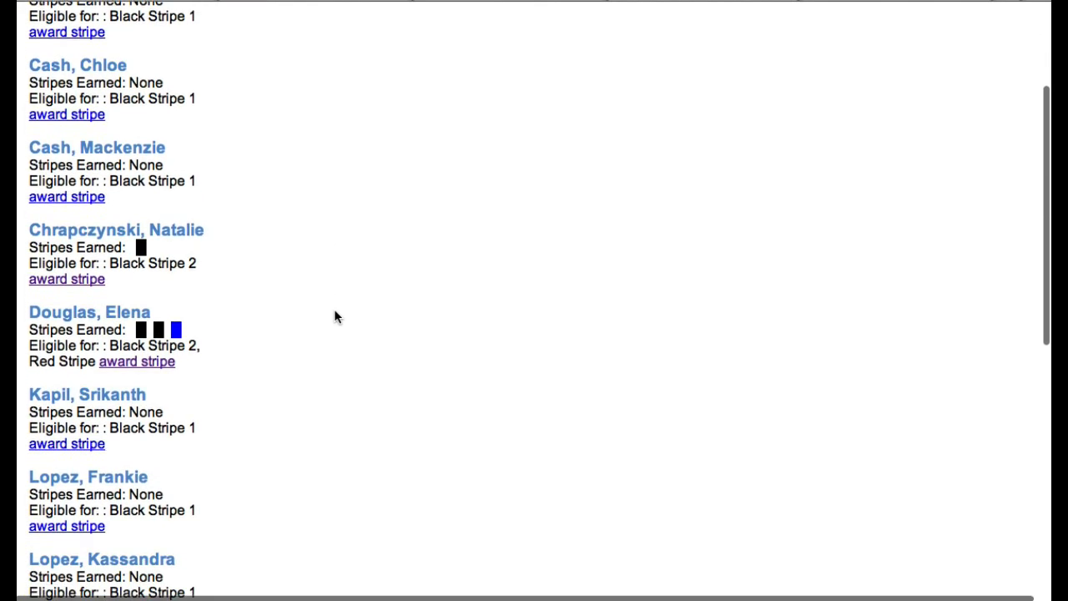
{"action": "scroll", "coordinate": [335, 316], "scroll_direction": "down", "scroll_amount": 10}
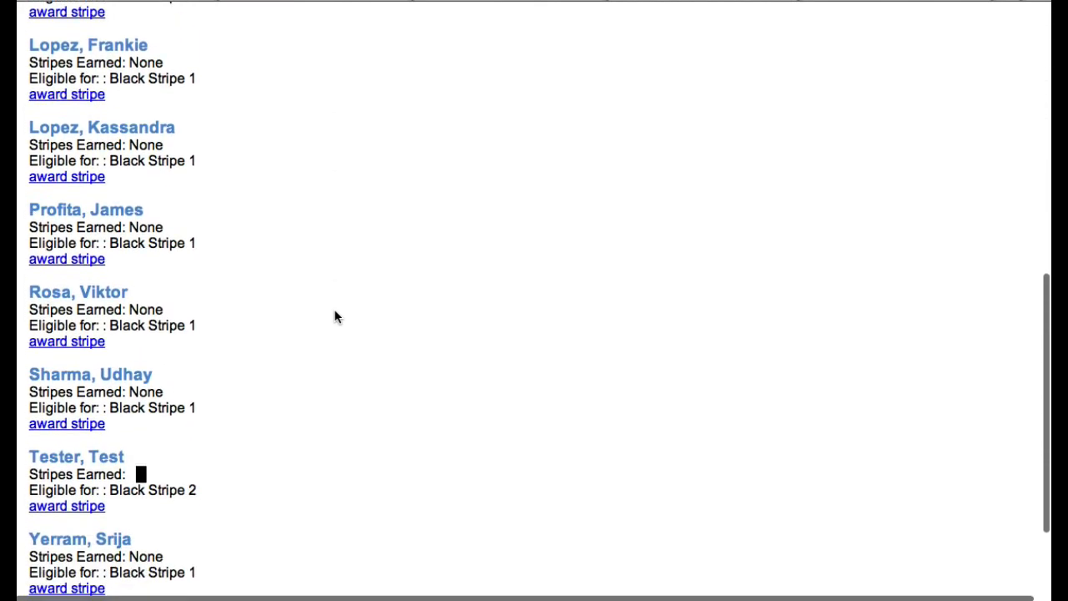
{"action": "scroll", "coordinate": [333, 315], "scroll_direction": "down", "scroll_amount": 3}
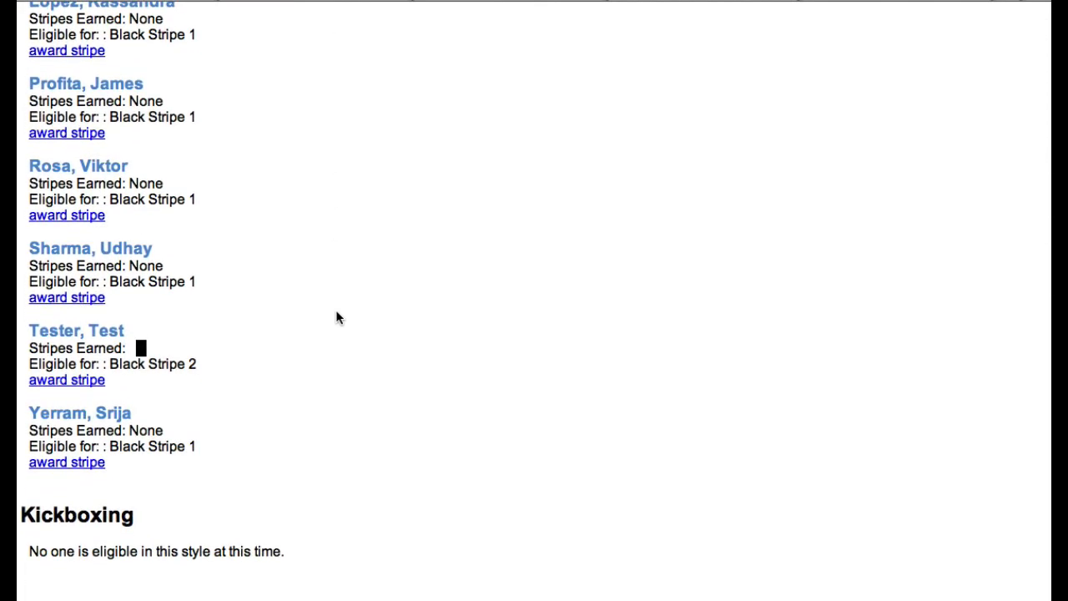
{"action": "scroll", "coordinate": [337, 316], "scroll_direction": "up", "scroll_amount": 15}
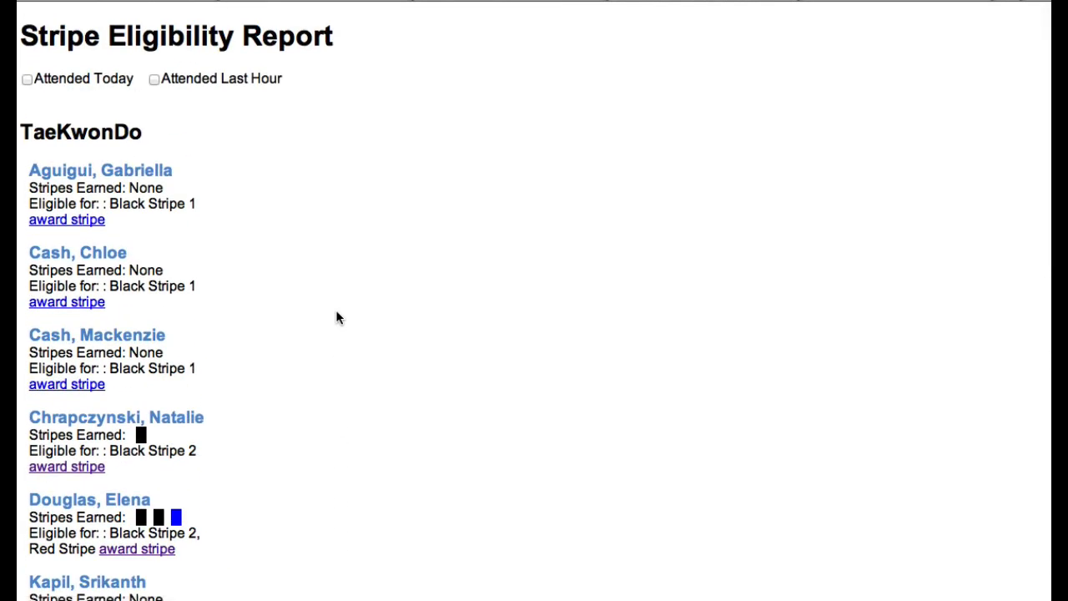
{"action": "left_click", "coordinate": [28, 81]}
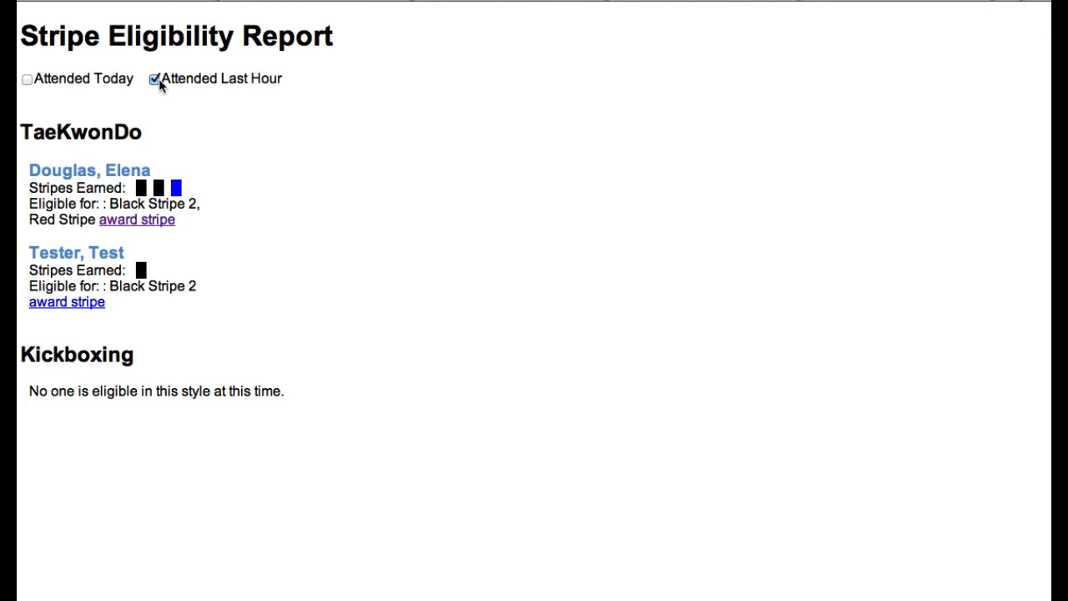
{"action": "mouse_move", "coordinate": [155, 179]}
Award Black Stripe 2 to the second TaeKwonDo member with the comment "Very powerful, needs higher kicks." and close the award window.
{"action": "left_click", "coordinate": [69, 305]}
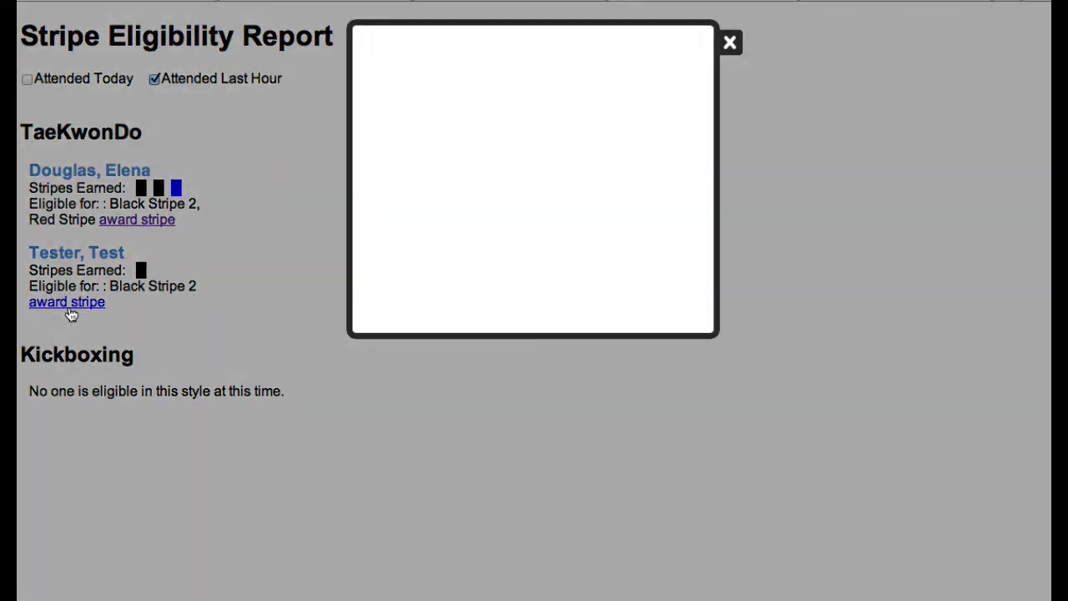
{"action": "left_click", "coordinate": [455, 340]}
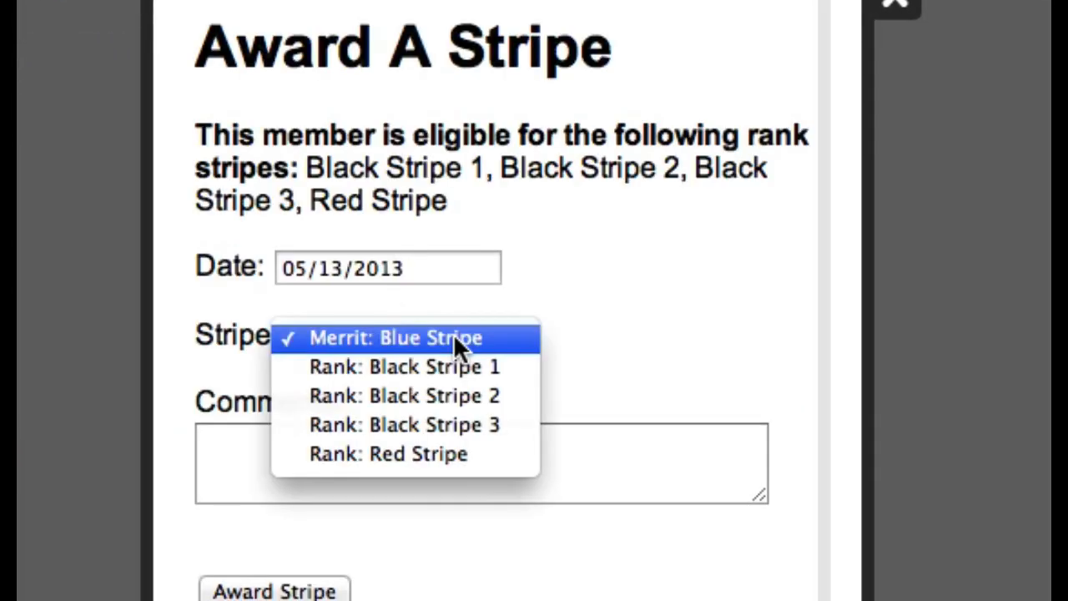
{"action": "left_click", "coordinate": [499, 393]}
{"action": "left_click", "coordinate": [427, 467]}
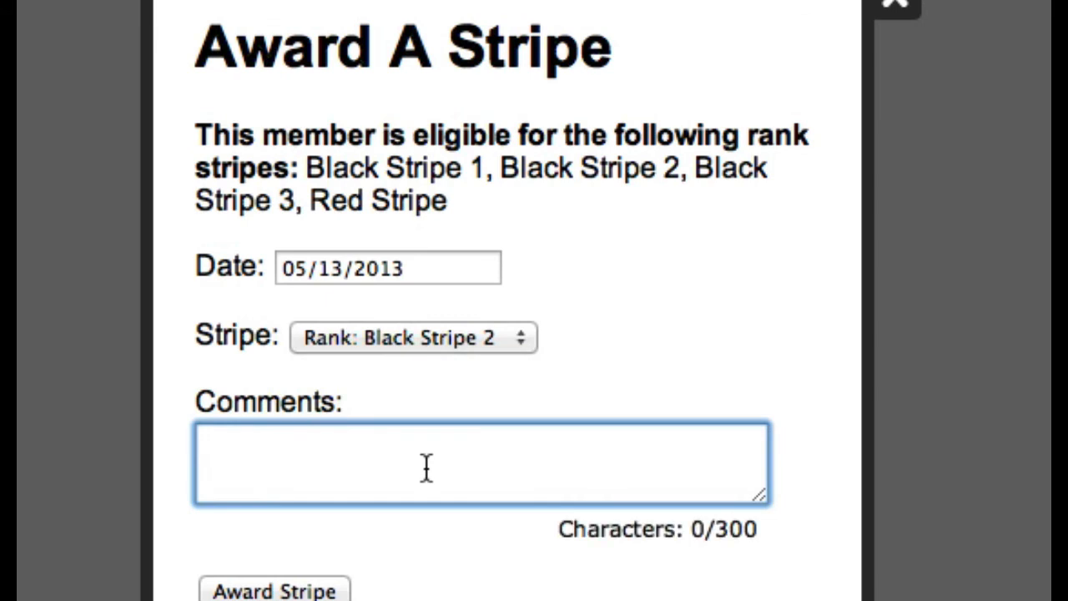
{"action": "type", "text": "Very powerfu"}
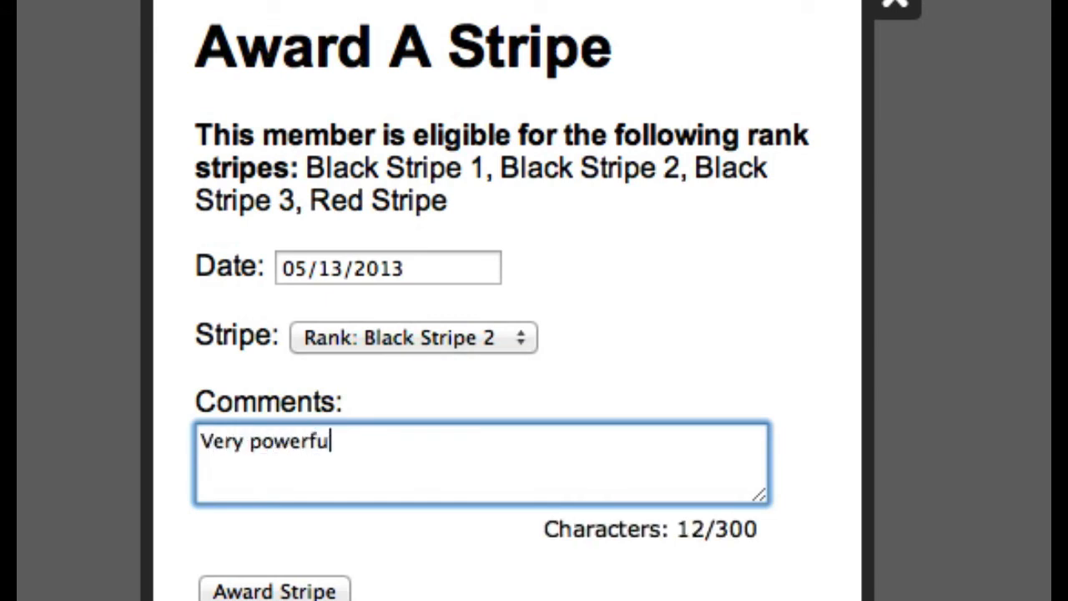
{"action": "type", "text": "l, needs "}
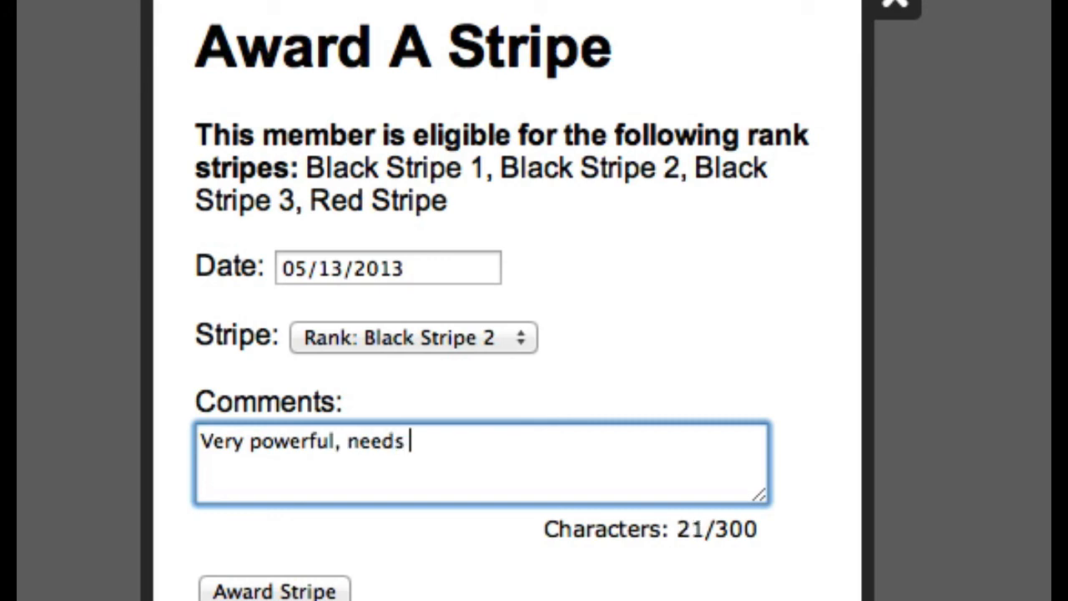
{"action": "type", "text": "higher kicks."}
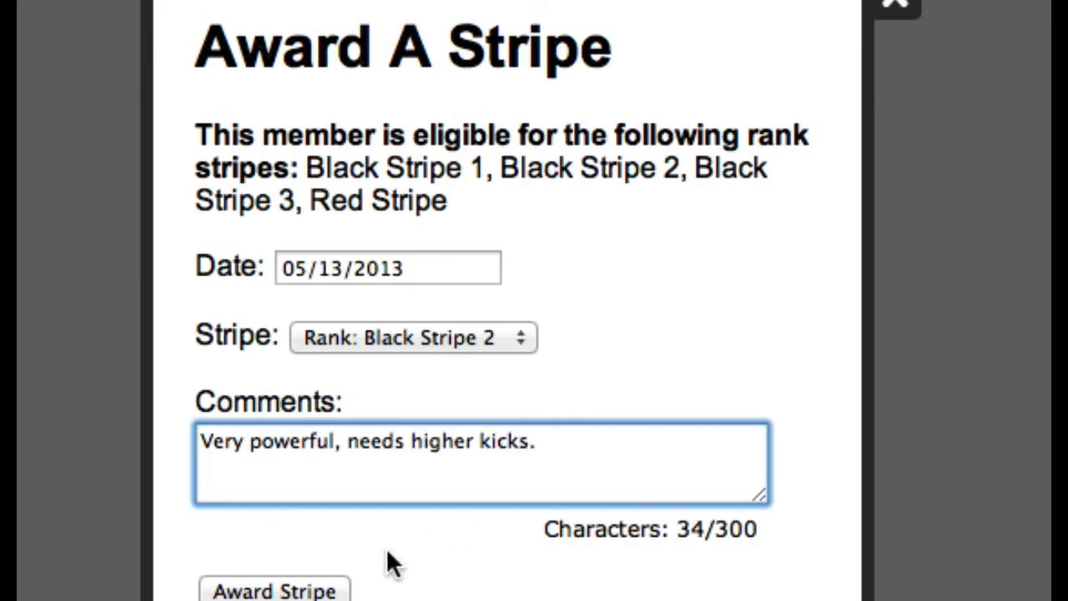
{"action": "left_click", "coordinate": [305, 590]}
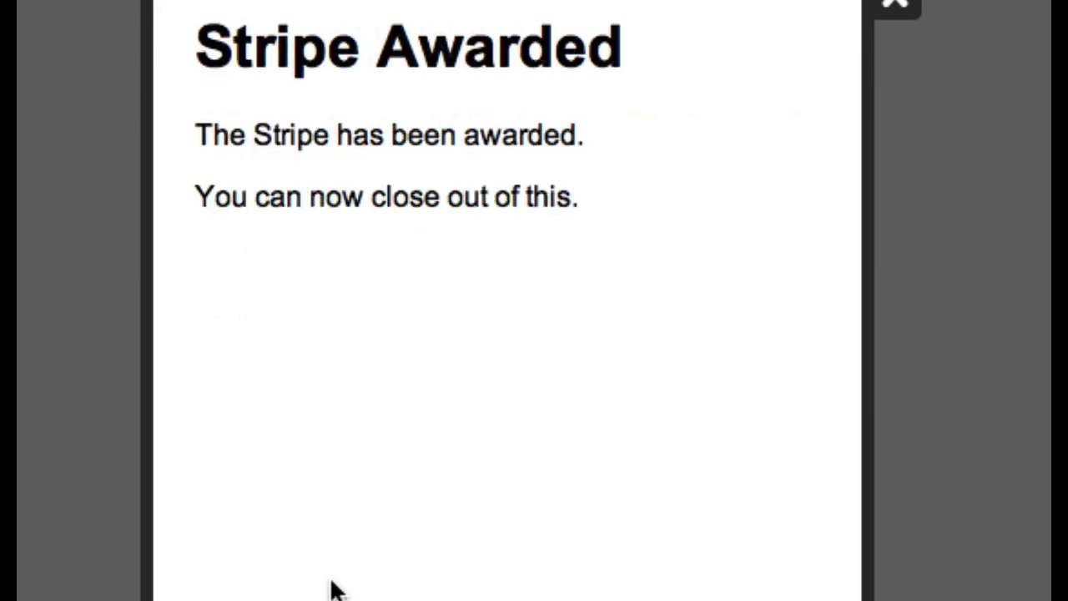
{"action": "left_click", "coordinate": [914, 15]}
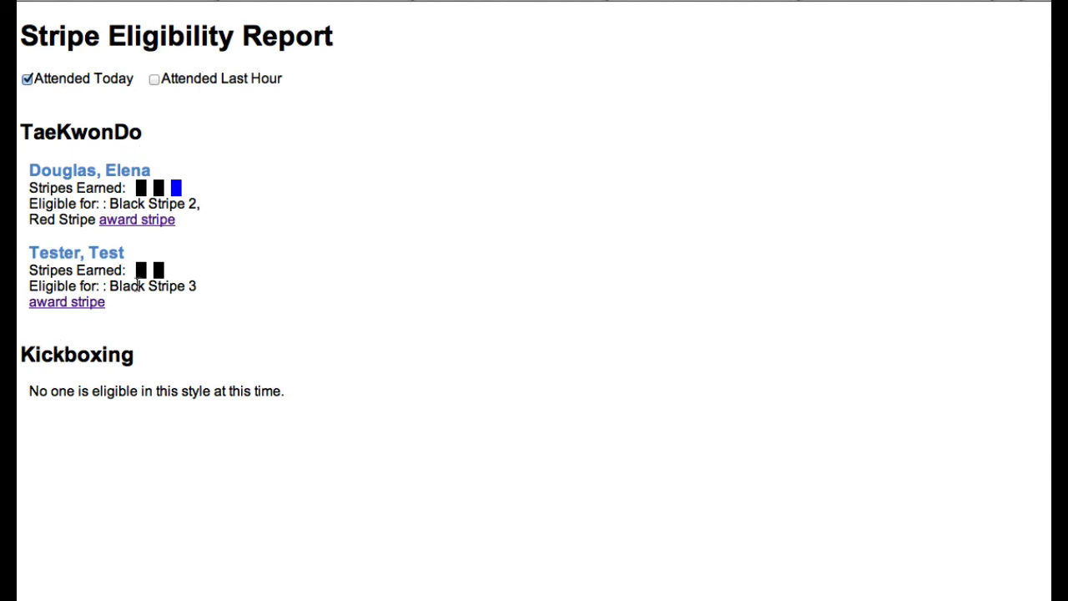
Check the second TaeKwonDo member's earned stripes and next eligible stripe in the refreshed Stripe Eligibility Report.
{"action": "mouse_move", "coordinate": [141, 274]}
{"action": "left_click_drag", "start_coordinate": [109, 286], "coordinate": [208, 288]}
{"action": "left_click", "coordinate": [264, 384]}
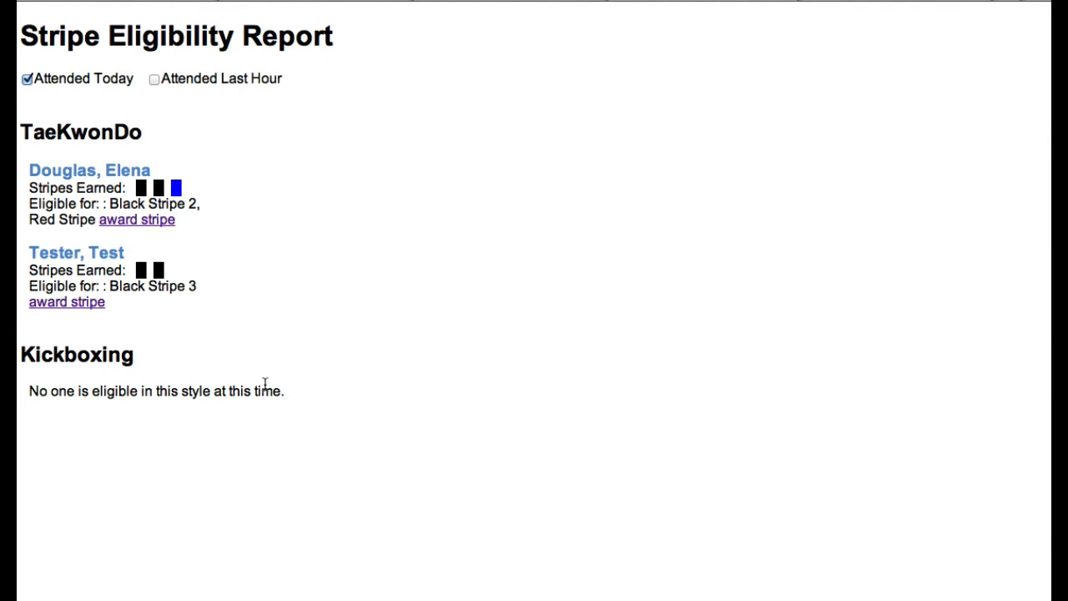
Return to the class roster page, search the contacts for "test" and open the active member's profile.
{"action": "left_click", "coordinate": [620, 2]}
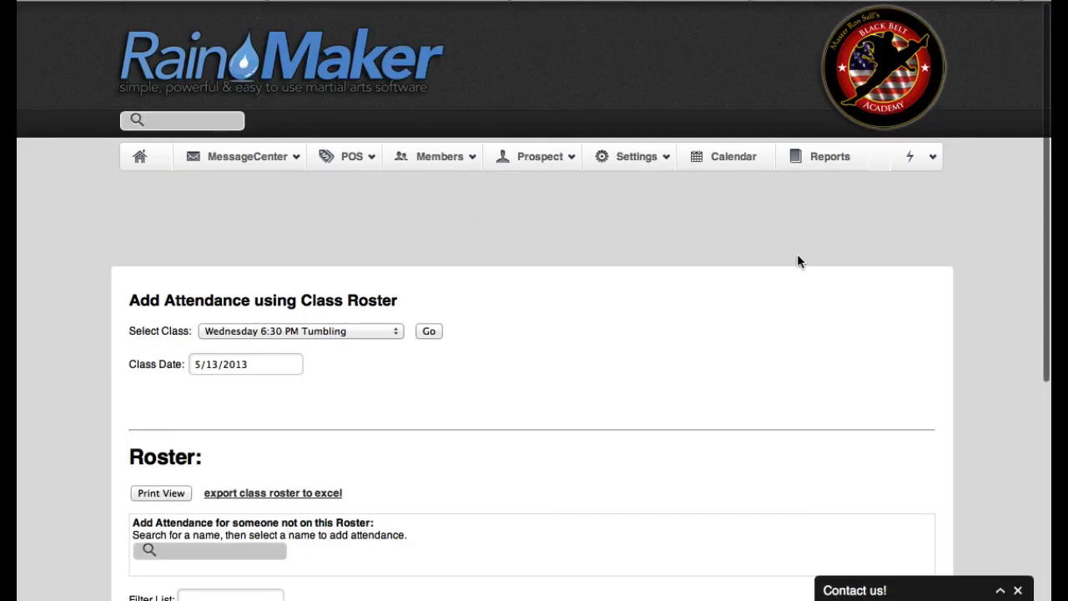
{"action": "left_click", "coordinate": [228, 118]}
{"action": "type", "text": "test"}
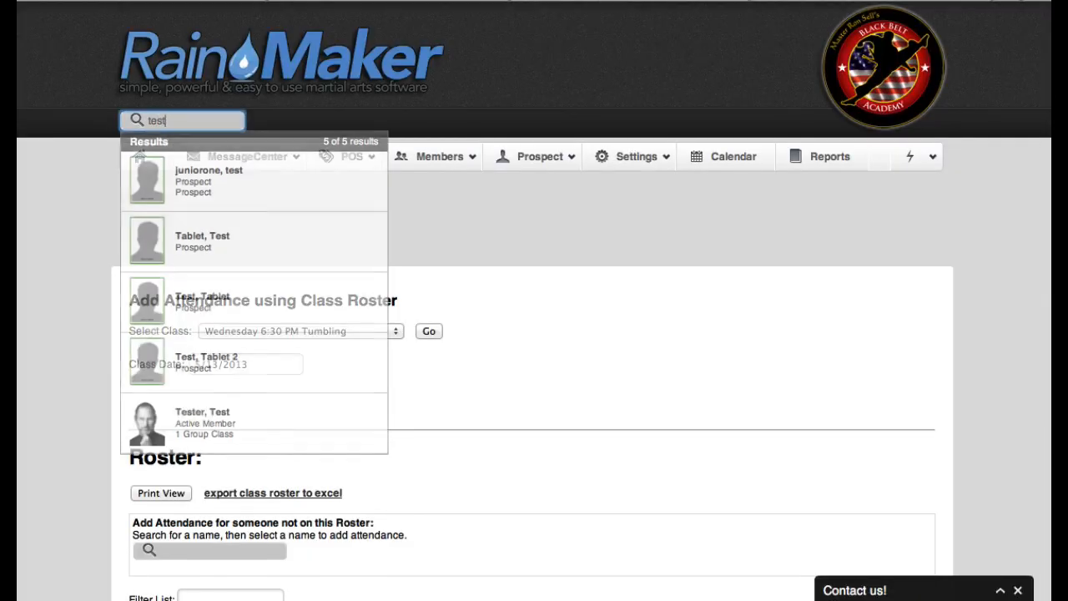
{"action": "left_click", "coordinate": [236, 417]}
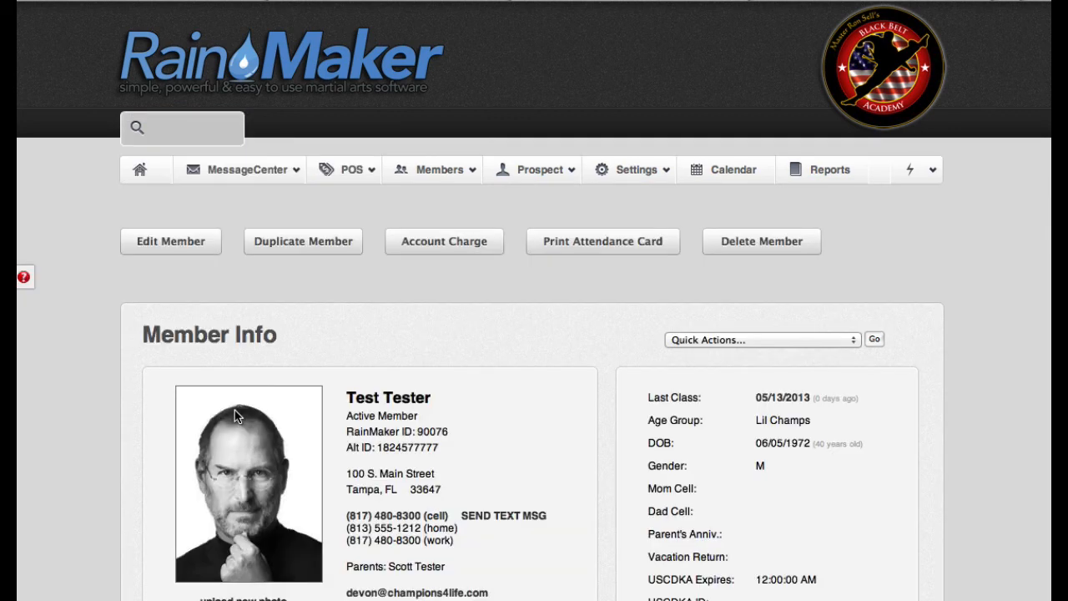
Review the TaeKwonDo rank and first stripe's details under Rank Info, and view the stripe award form without awarding anything.
{"action": "scroll", "coordinate": [478, 389], "scroll_direction": "down", "scroll_amount": 10}
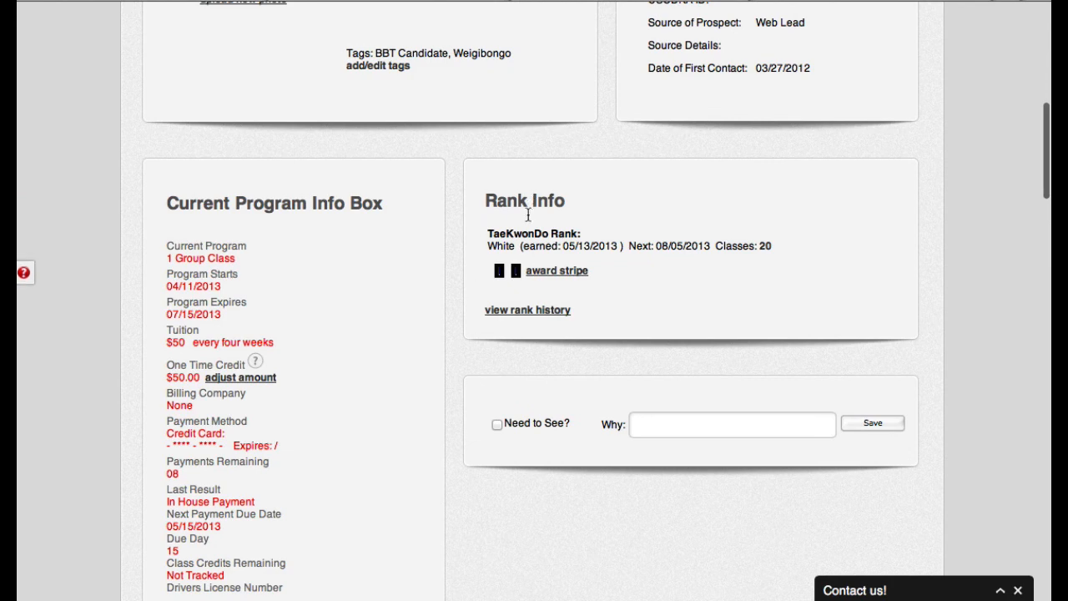
{"action": "left_click_drag", "start_coordinate": [487, 234], "coordinate": [611, 234]}
{"action": "left_click", "coordinate": [504, 244]}
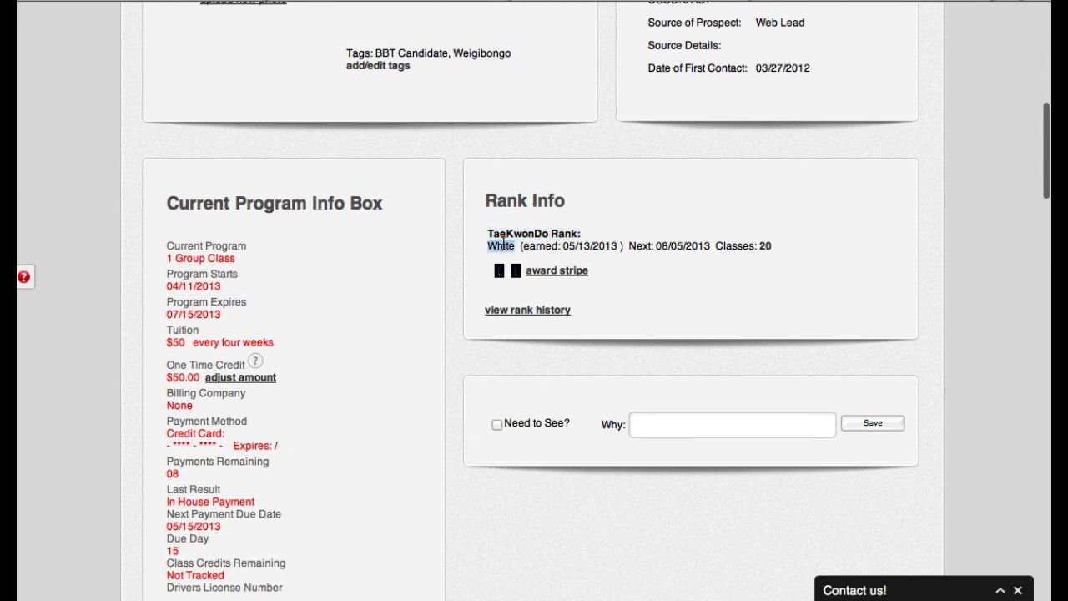
{"action": "mouse_move", "coordinate": [501, 278]}
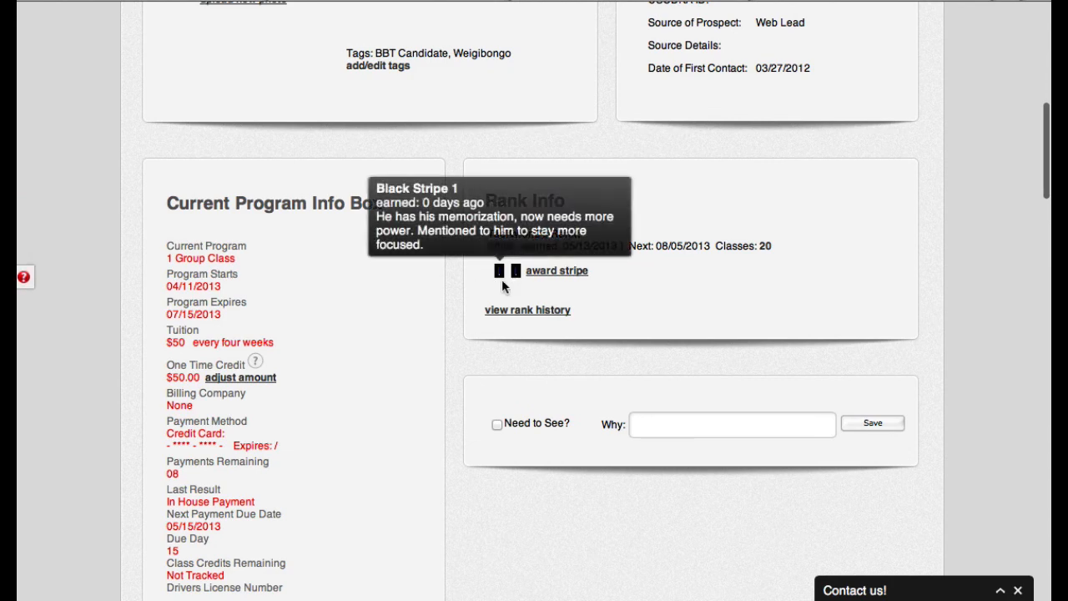
{"action": "left_click", "coordinate": [558, 271]}
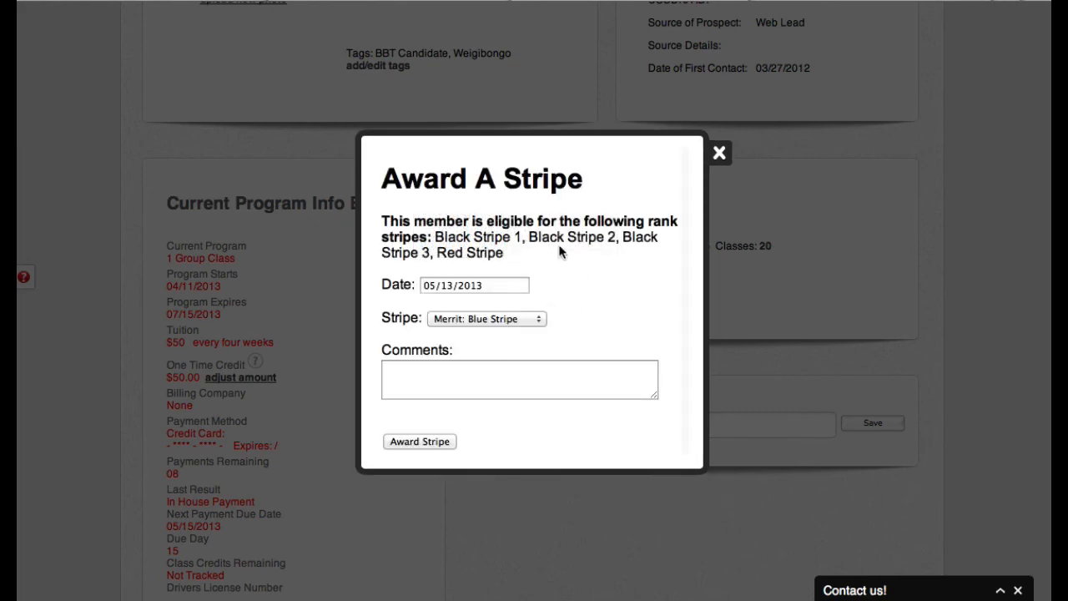
{"action": "left_click", "coordinate": [719, 152]}
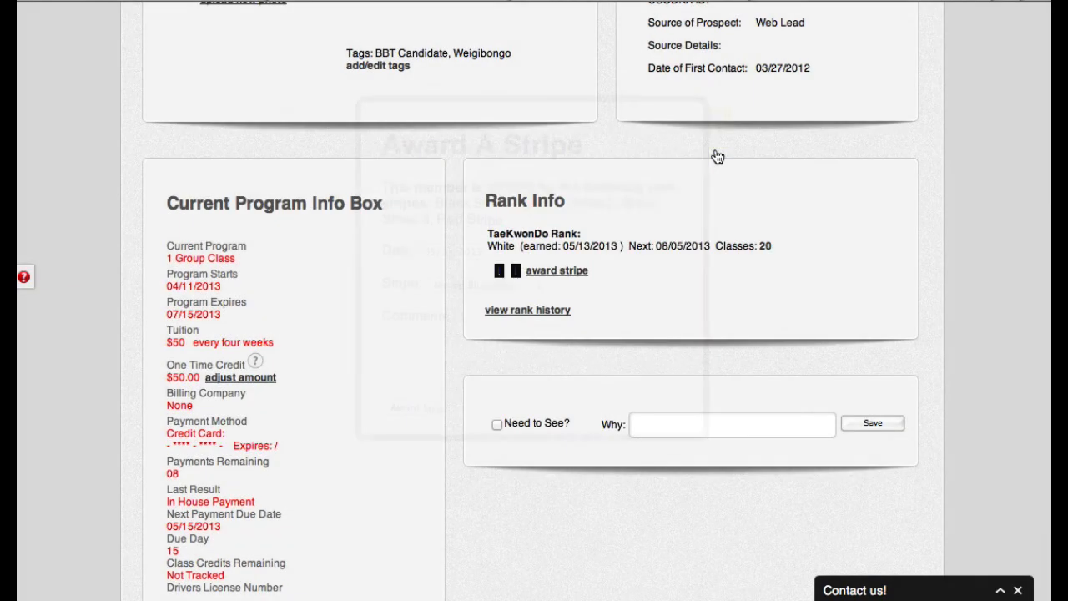
Open the Members By Stripes Earned report from the member reports.
{"action": "scroll", "coordinate": [686, 342], "scroll_direction": "up", "scroll_amount": 10}
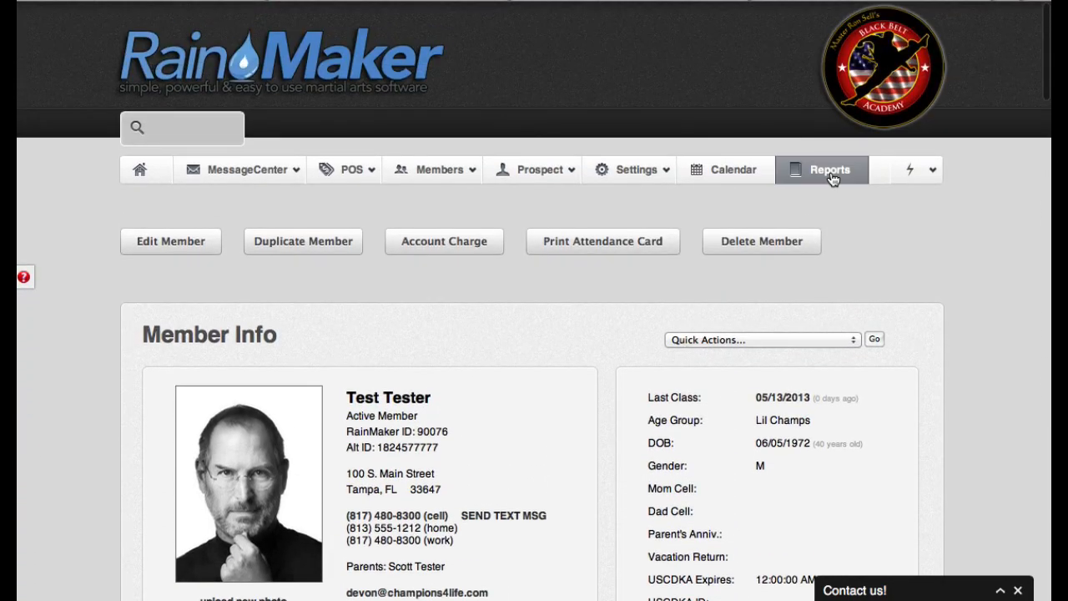
{"action": "left_click", "coordinate": [831, 170]}
{"action": "scroll", "coordinate": [796, 306], "scroll_direction": "down", "scroll_amount": 3}
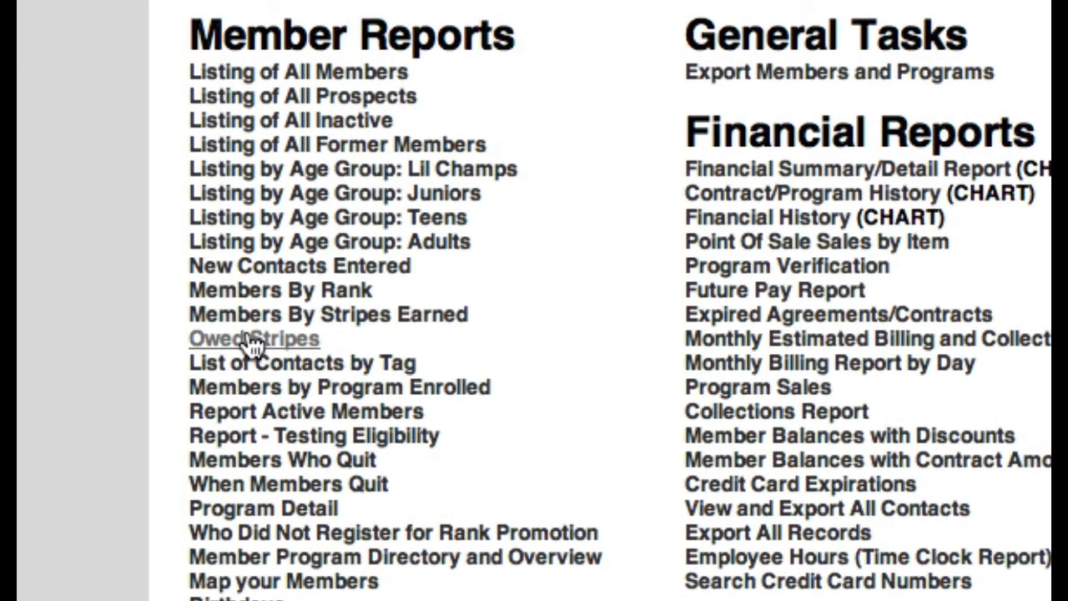
{"action": "left_click", "coordinate": [403, 322]}
Create the Stripes Earned Report for the TaeKwonDo White Red Stripe and Blue Stripe, and check when the stripes were earned.
{"action": "left_click", "coordinate": [445, 117]}
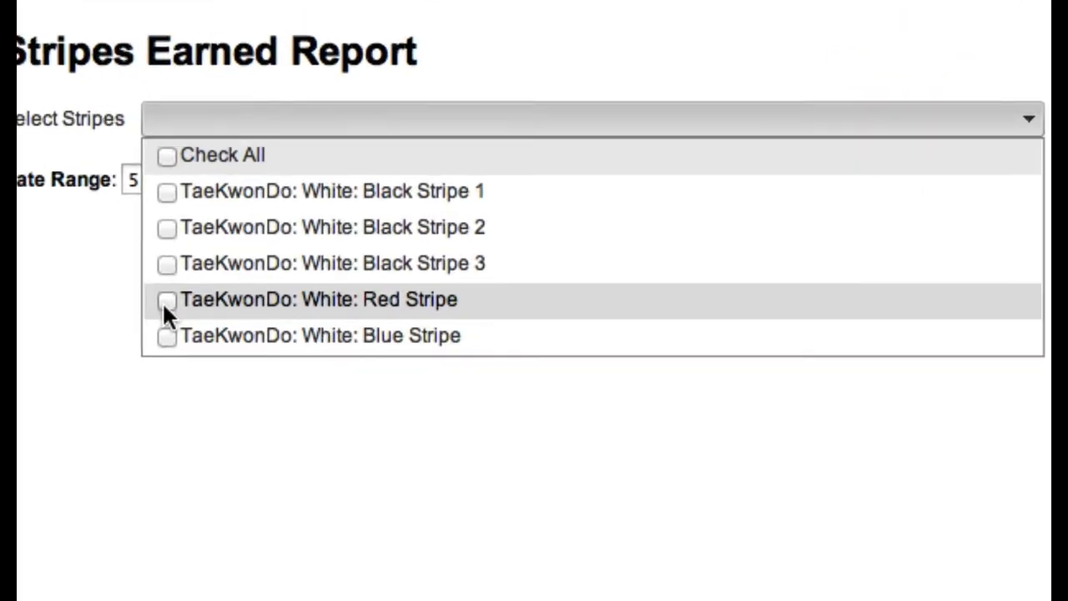
{"action": "left_click", "coordinate": [166, 300]}
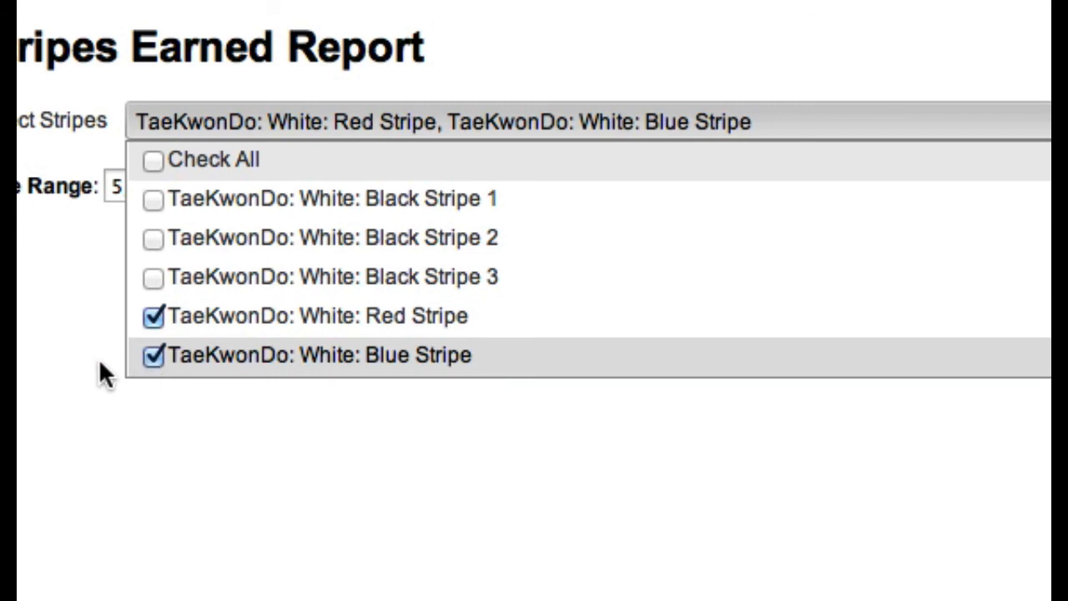
{"action": "left_click", "coordinate": [134, 425]}
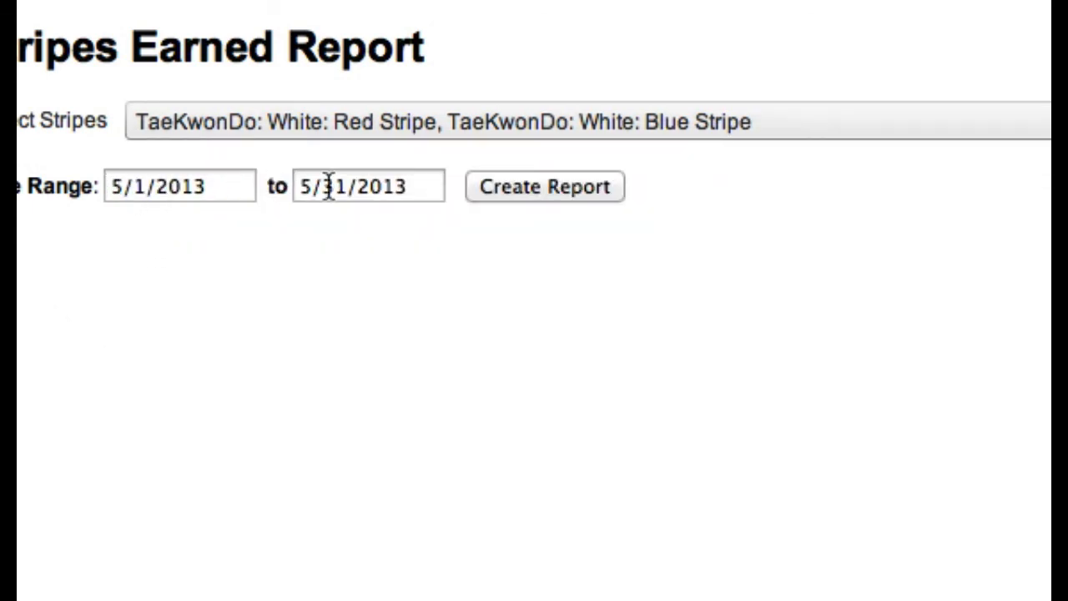
{"action": "left_click", "coordinate": [518, 193]}
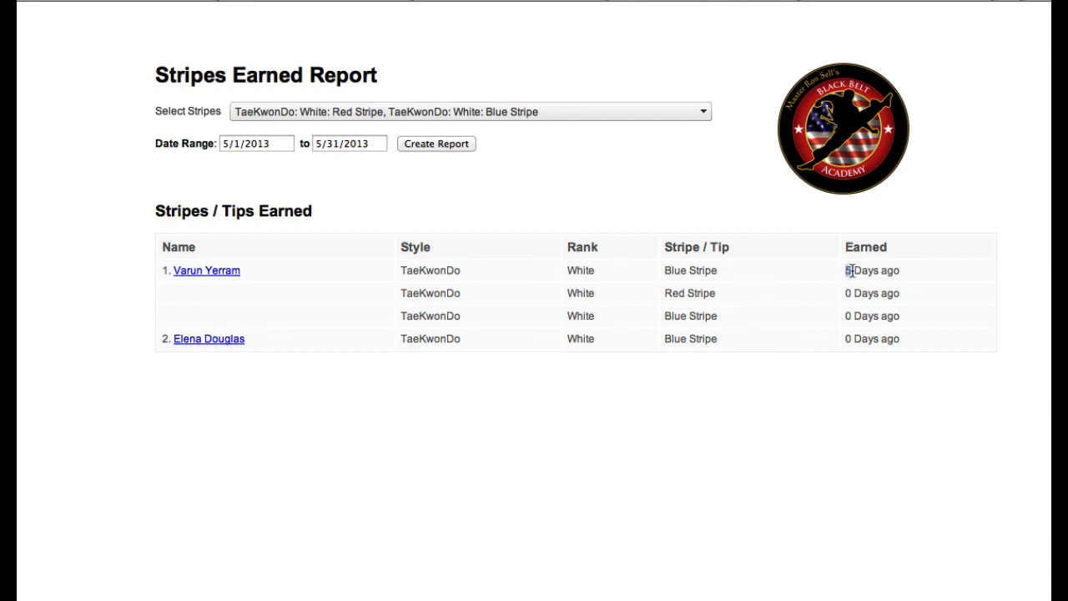
{"action": "left_click_drag", "start_coordinate": [851, 271], "coordinate": [909, 283]}
{"action": "left_click", "coordinate": [878, 349]}
Recreate the Stripes Earned Report with all TaeKwonDo White stripes selected.
{"action": "left_click", "coordinate": [550, 110]}
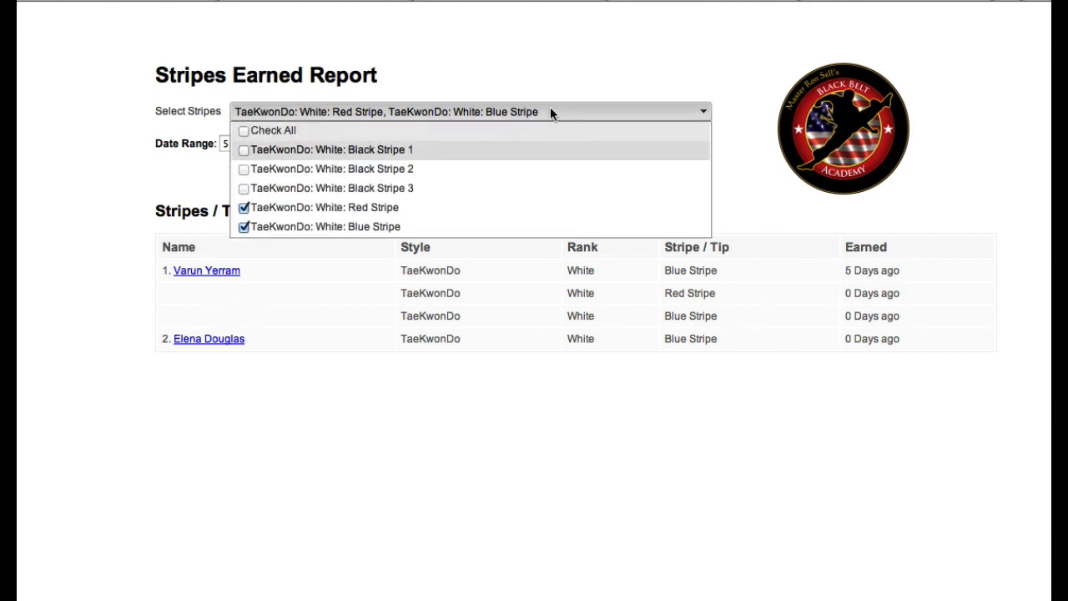
{"action": "left_click", "coordinate": [243, 132]}
{"action": "left_click", "coordinate": [141, 169]}
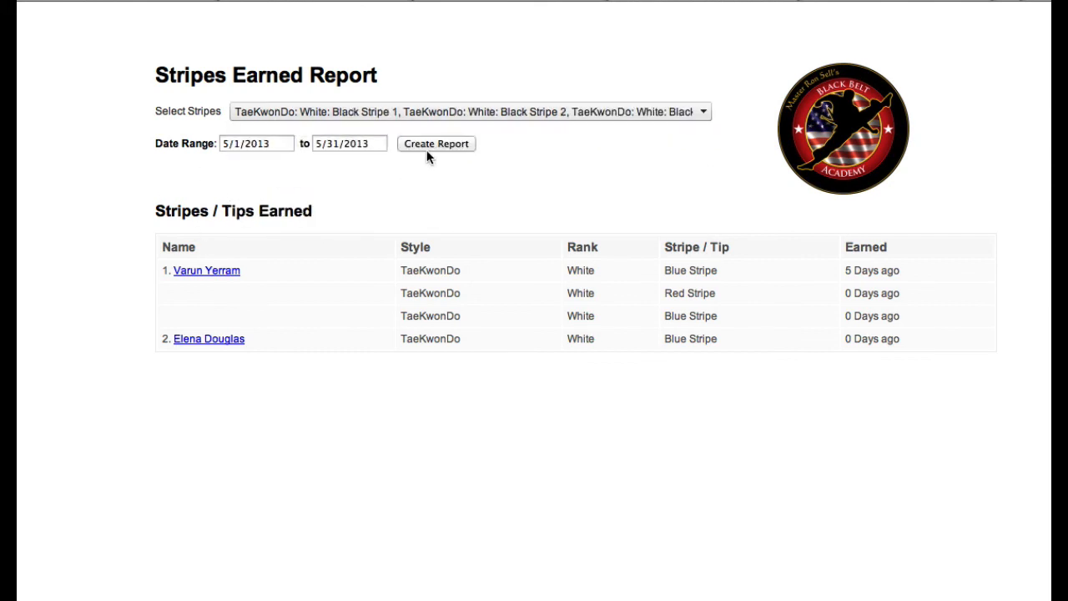
{"action": "left_click", "coordinate": [443, 143]}
{"action": "scroll", "coordinate": [665, 262], "scroll_direction": "down", "scroll_amount": 1}
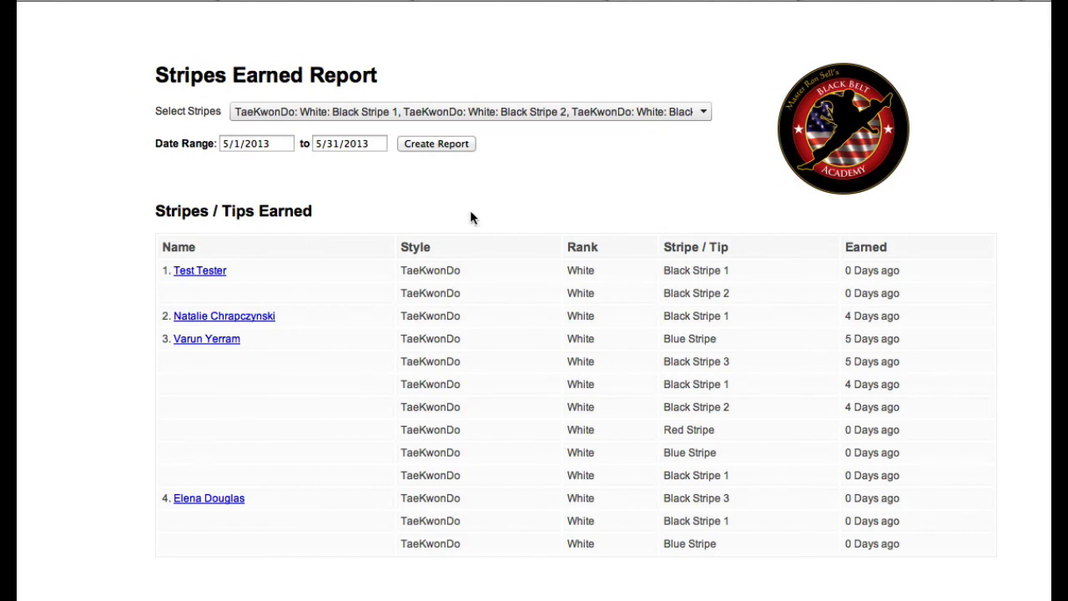
Clear the stripe selection and recreate the report for only the TaeKwonDo White Red Stripe.
{"action": "left_click", "coordinate": [585, 111]}
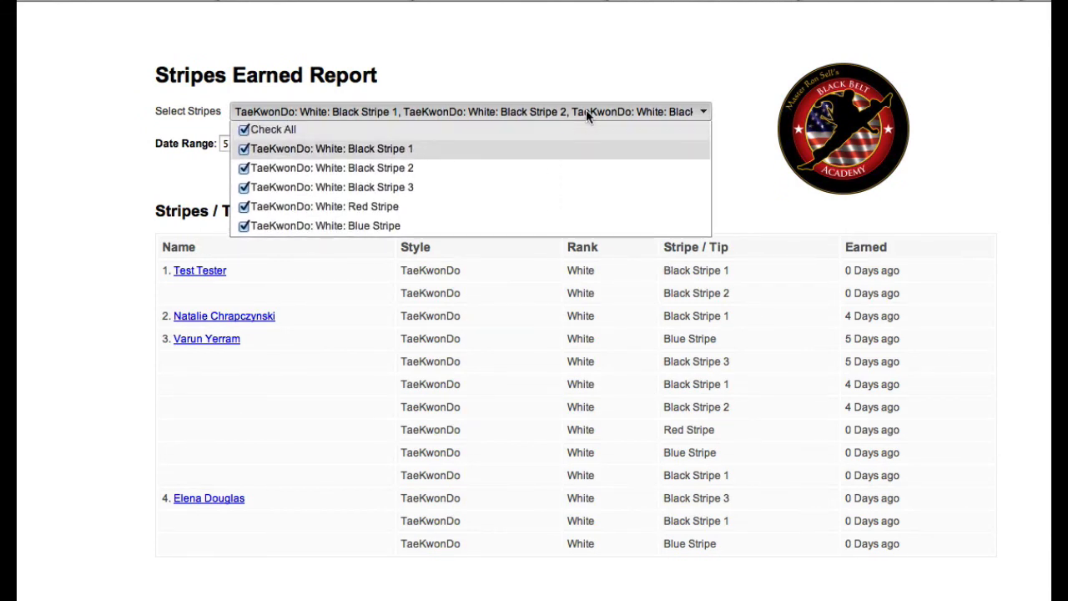
{"action": "left_click", "coordinate": [243, 131]}
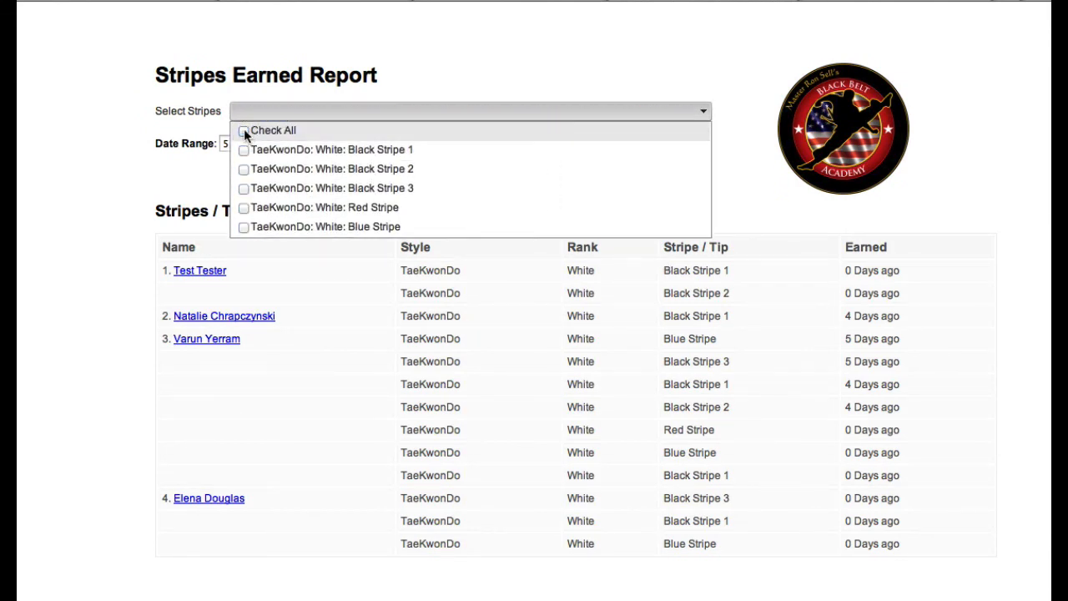
{"action": "left_click", "coordinate": [242, 207]}
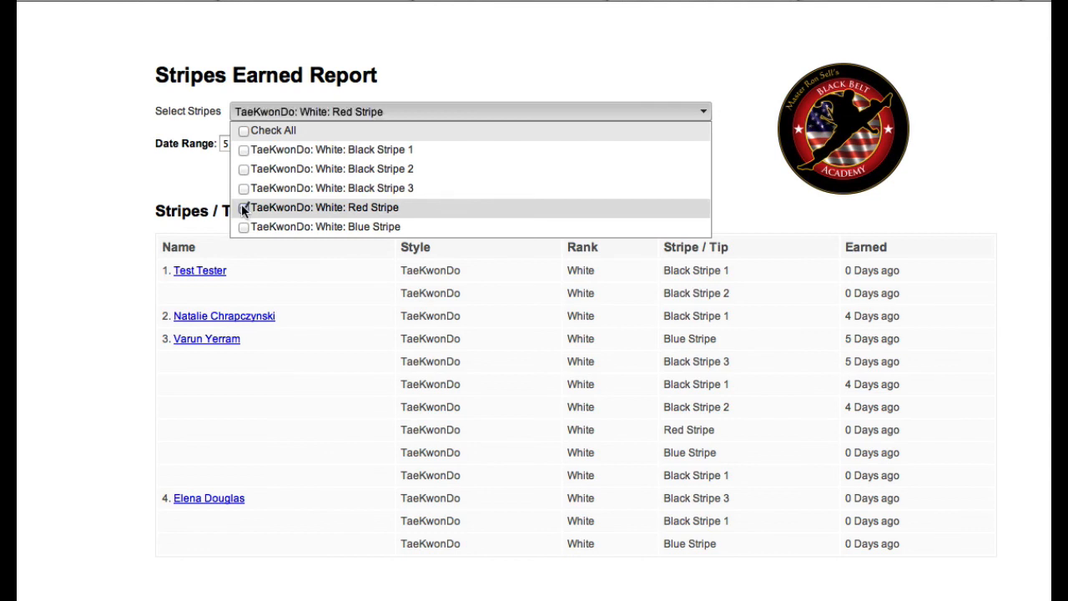
{"action": "left_click", "coordinate": [167, 190]}
{"action": "left_click", "coordinate": [431, 144]}
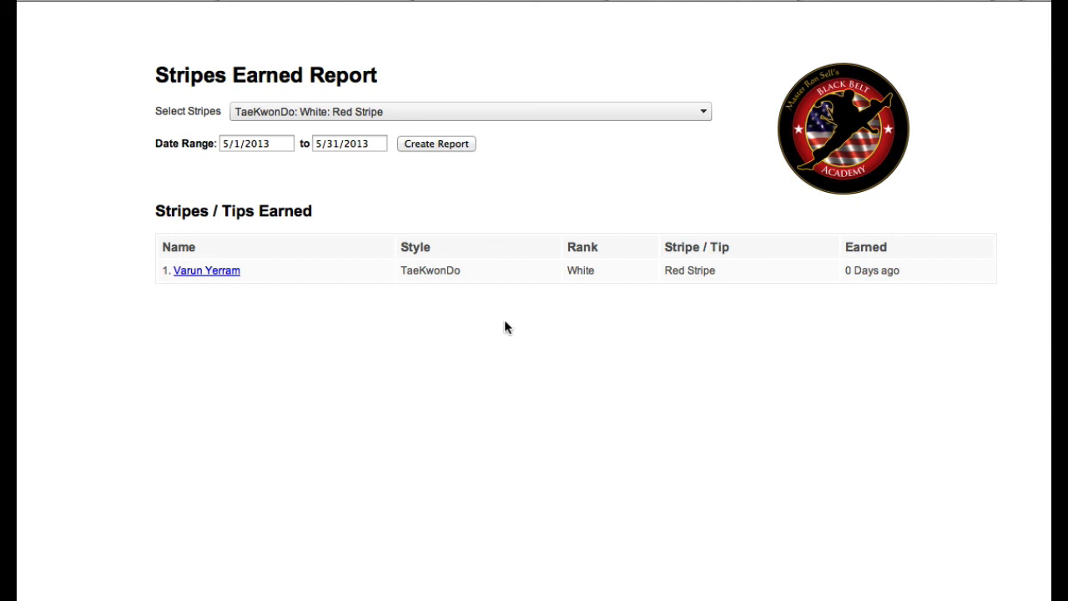
Replace the Red Stripe selection with TaeKwonDo White Black Stripe 2 and recreate the report.
{"action": "left_click", "coordinate": [625, 114]}
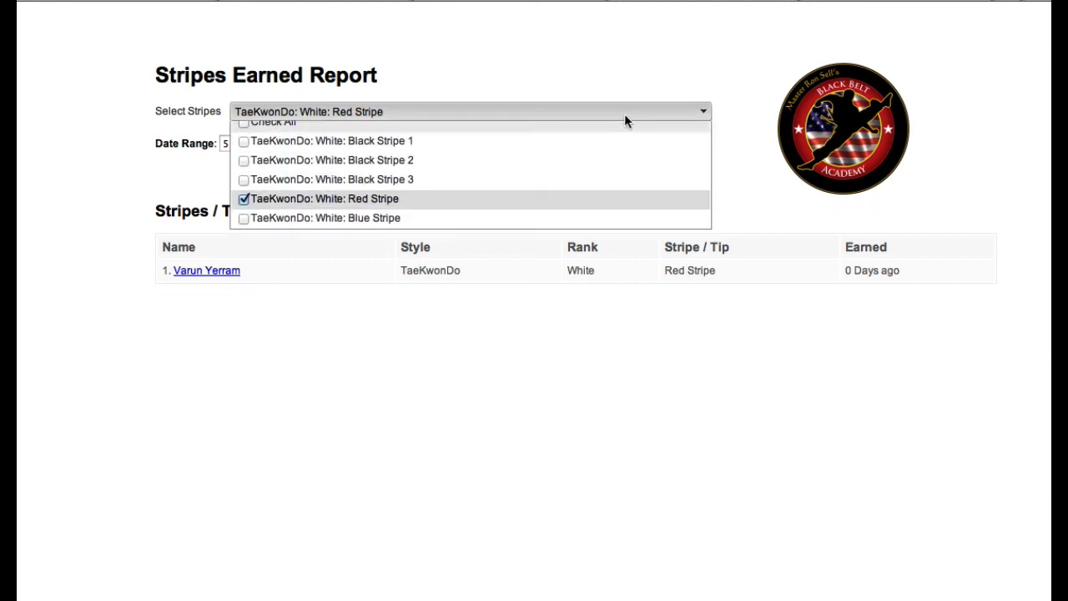
{"action": "left_click", "coordinate": [244, 207]}
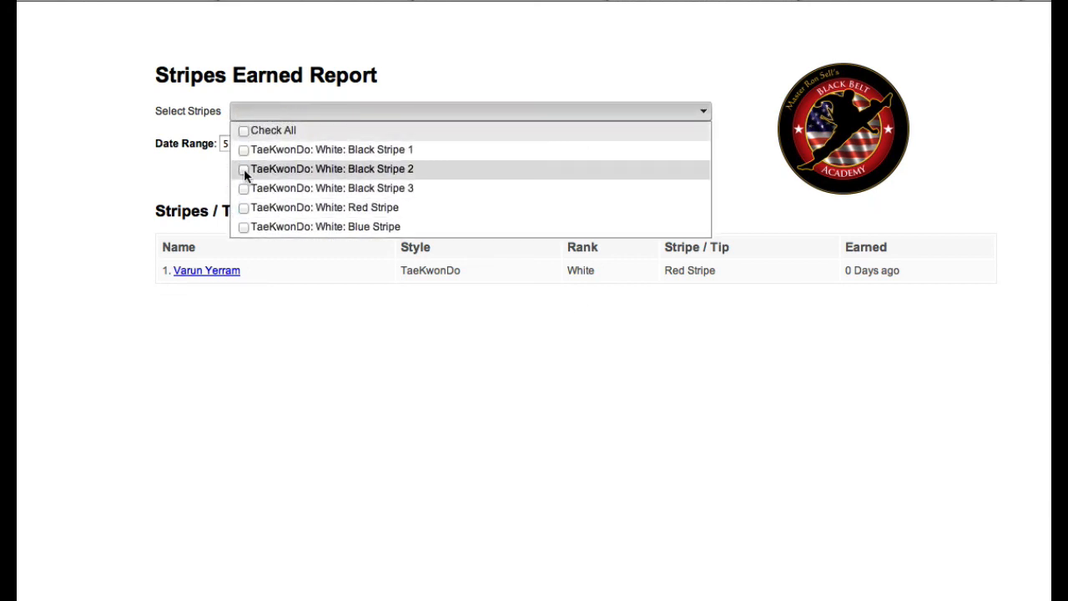
{"action": "left_click", "coordinate": [243, 168]}
{"action": "left_click", "coordinate": [195, 172]}
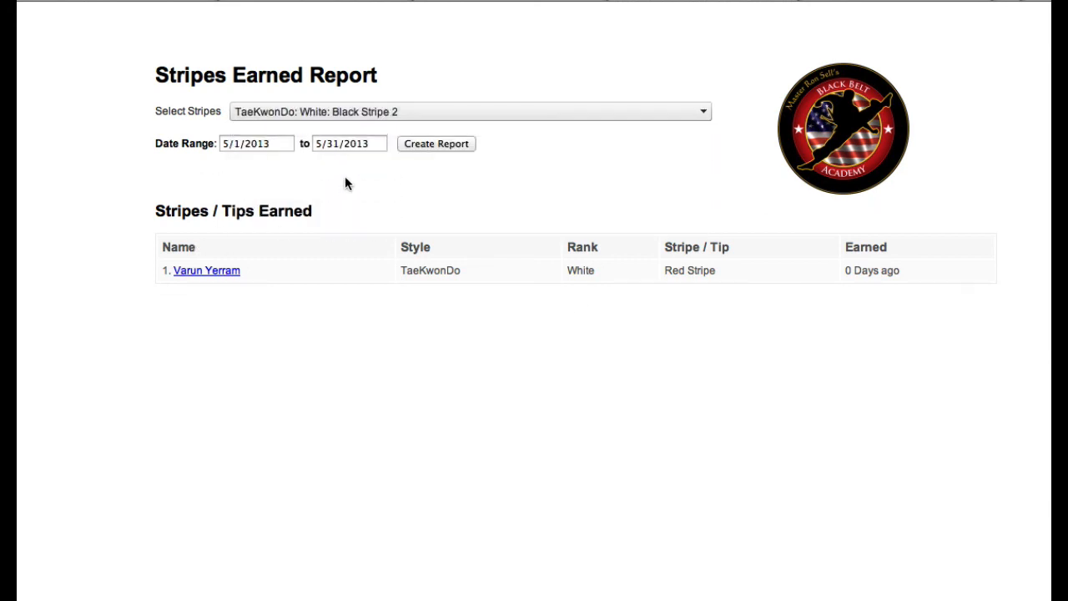
{"action": "left_click", "coordinate": [425, 146]}
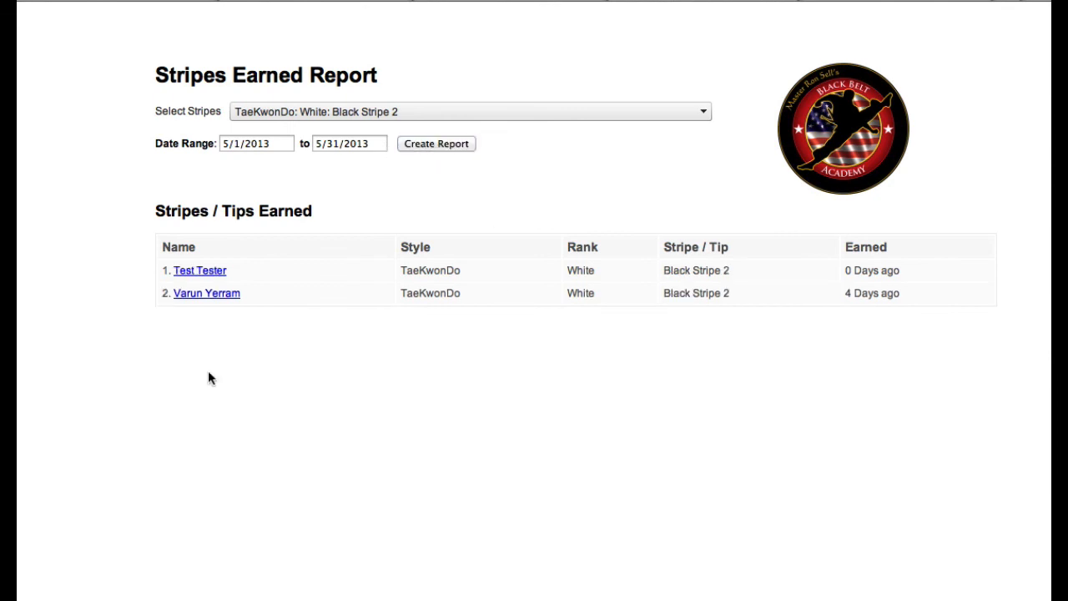